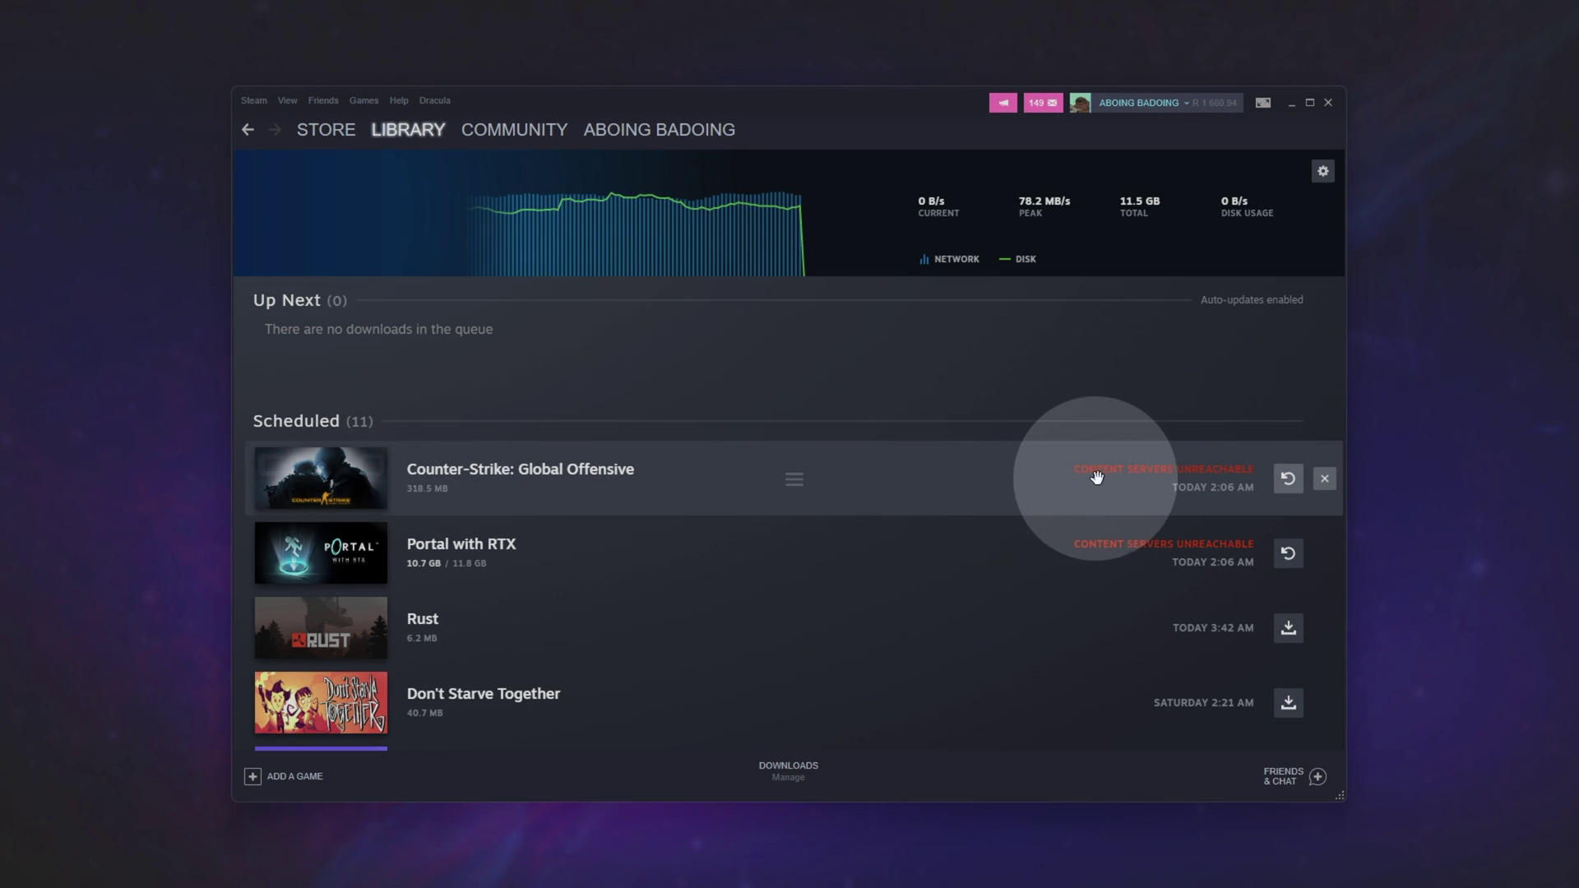
# Step: Retry the failed downloads of Counter-Strike: Global Offensive and Portal with RTX
pyautogui.click(1288, 478)
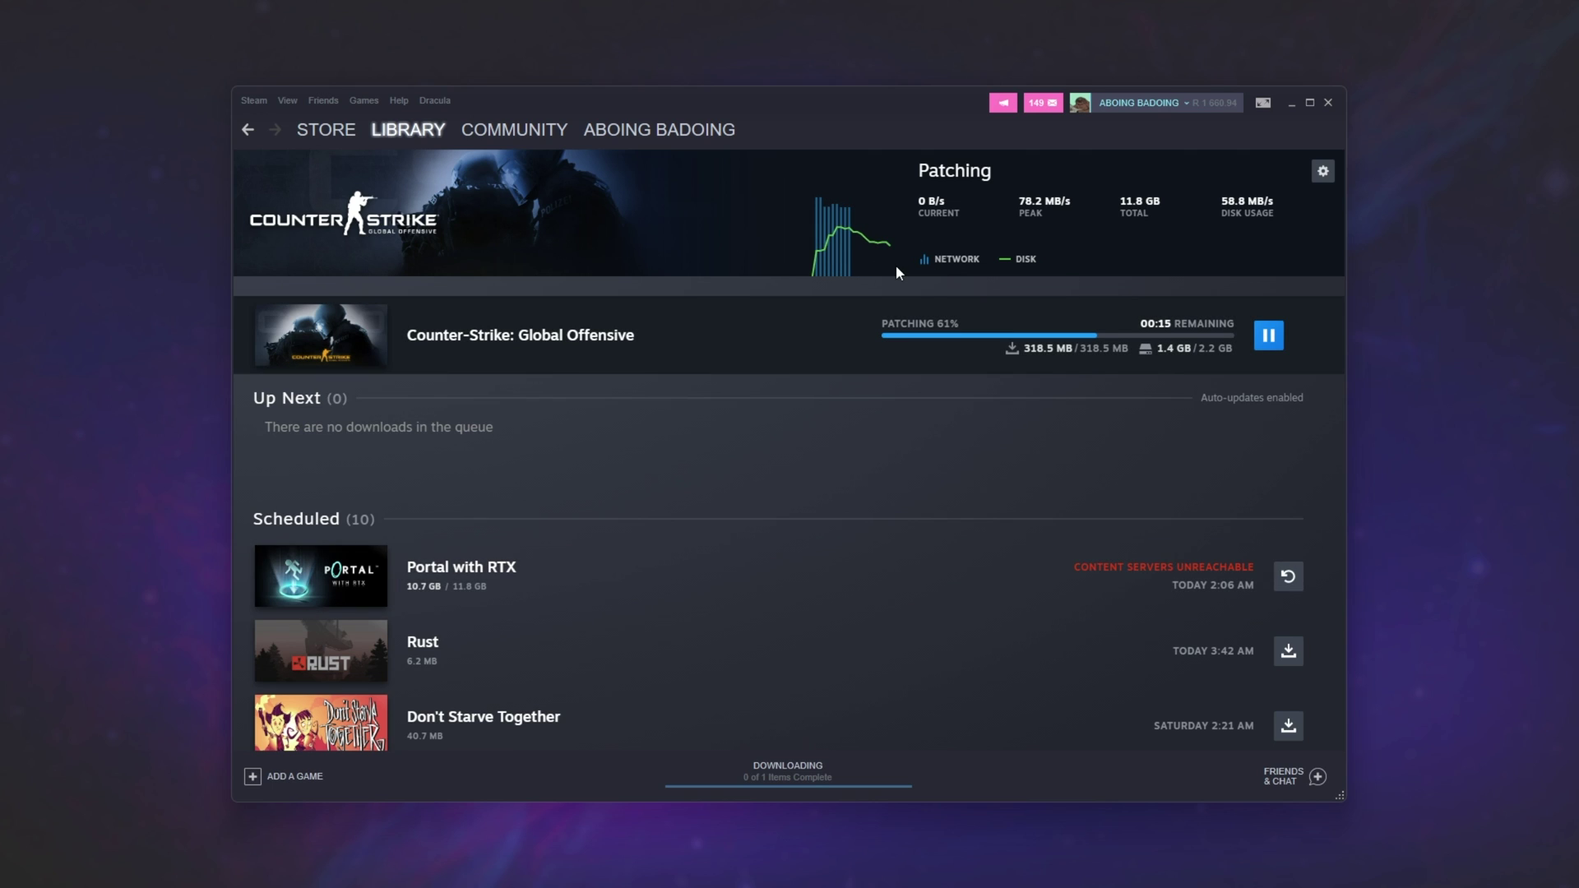
pyautogui.click(1288, 576)
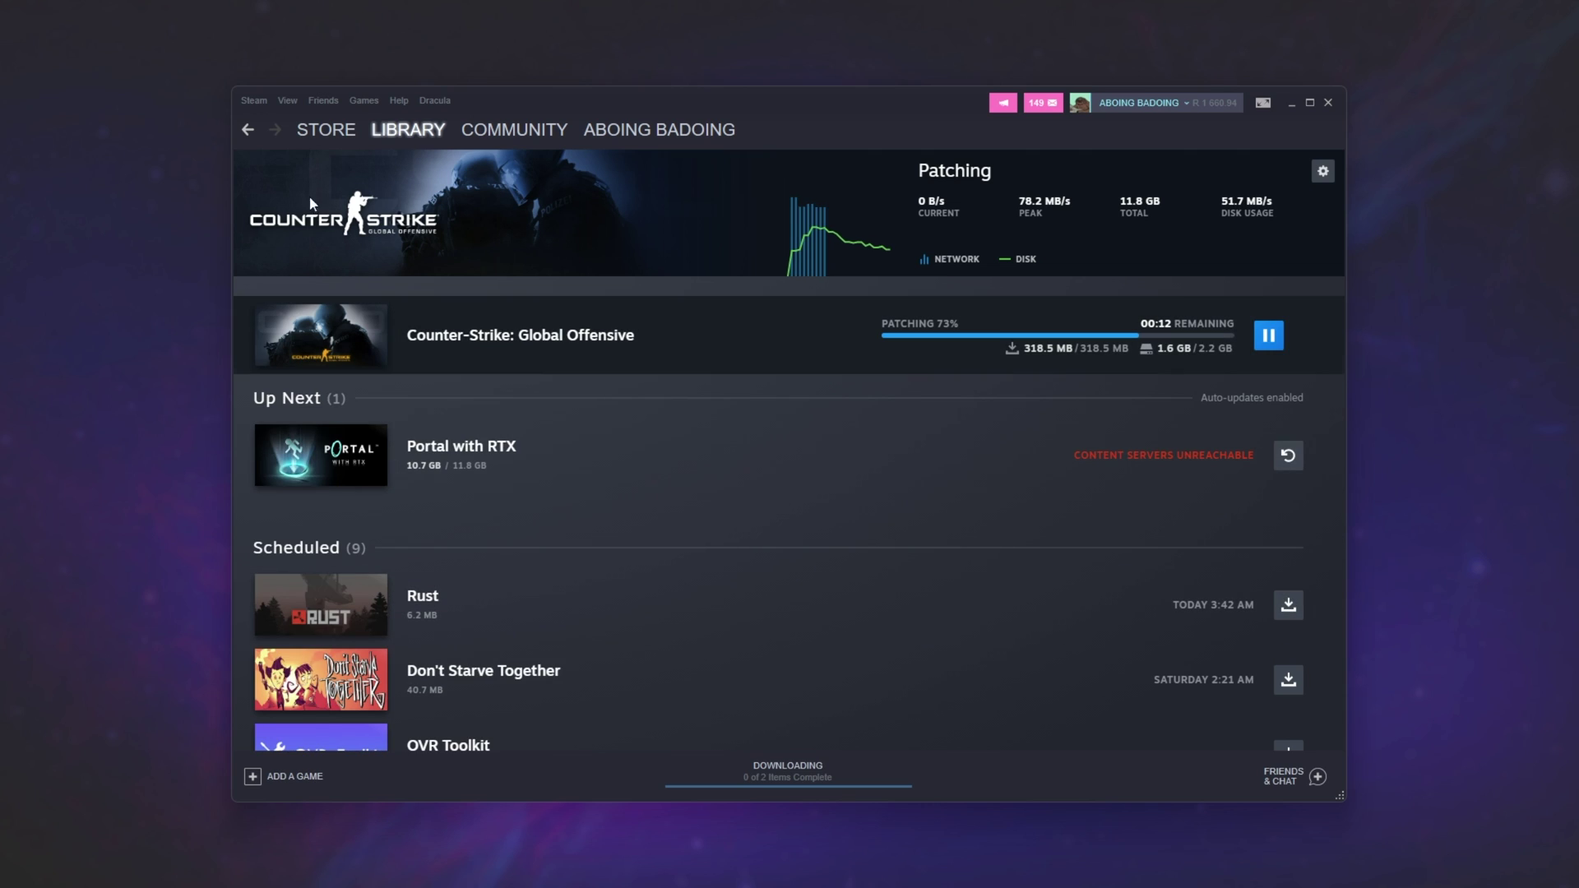
pyautogui.click(254, 101)
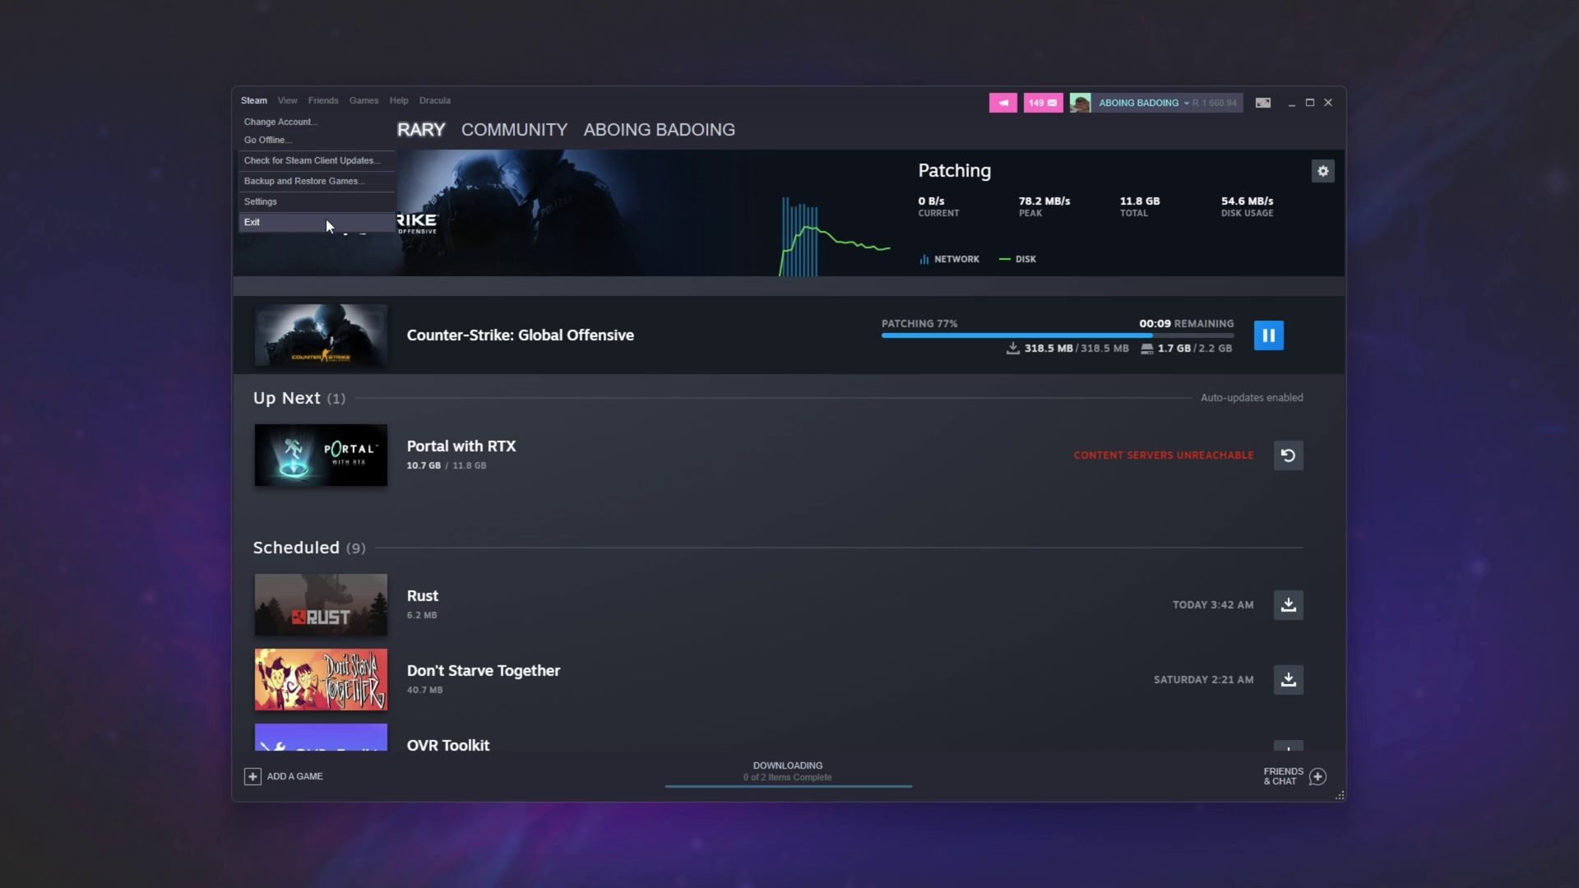
pyautogui.click(574, 234)
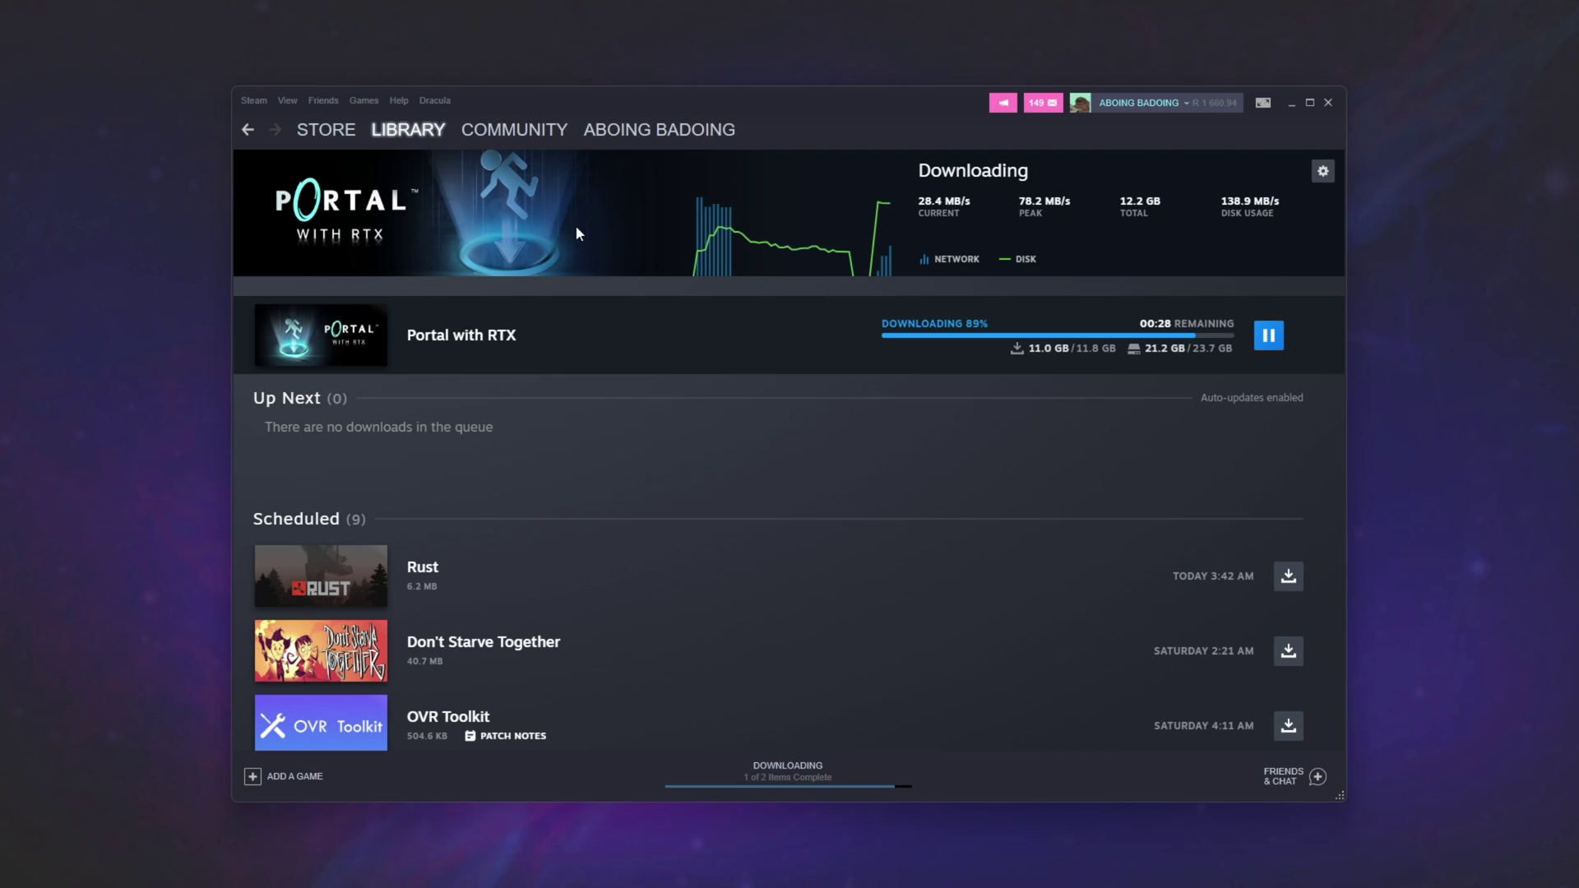
# Step: Review the download region choices in Steam's Downloads settings, keep South Africa - Johannesburg, and accept the settings
pyautogui.click(255, 101)
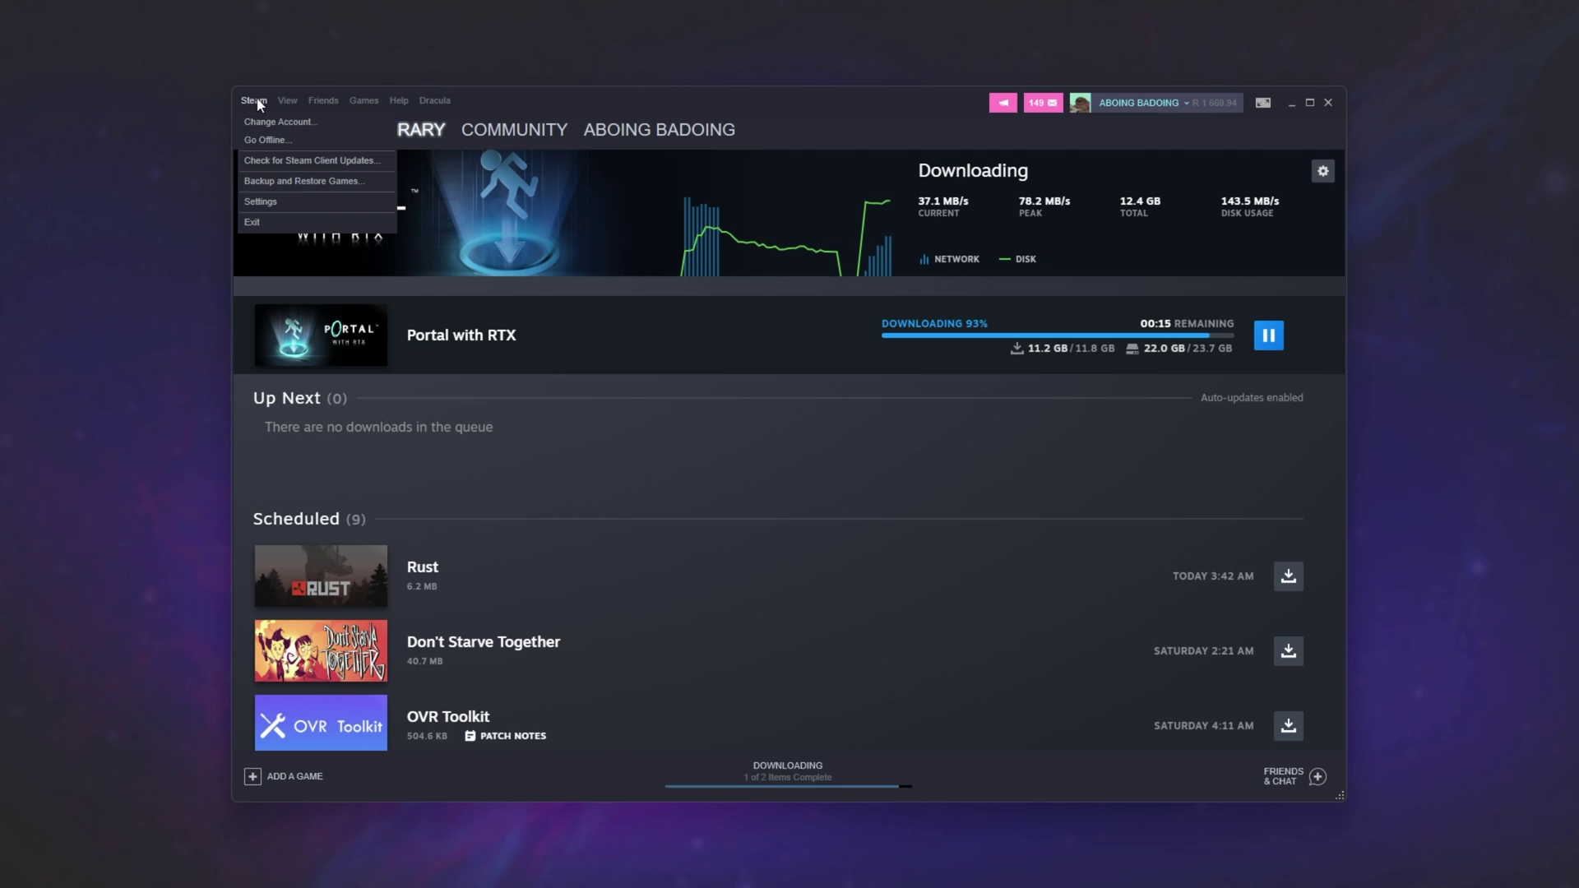
pyautogui.click(305, 198)
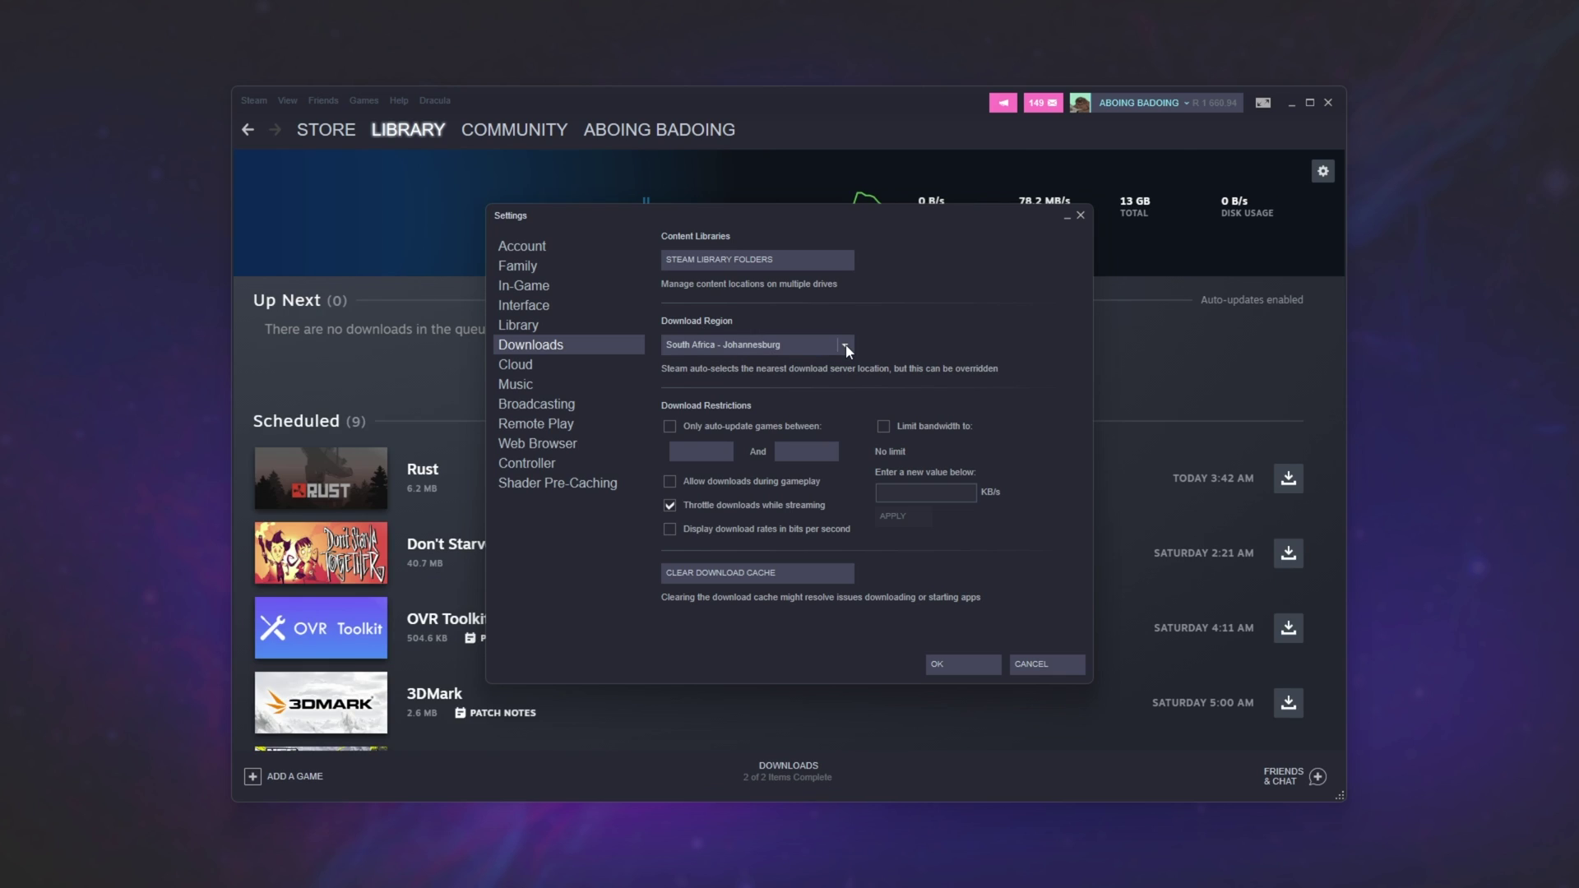
pyautogui.click(845, 346)
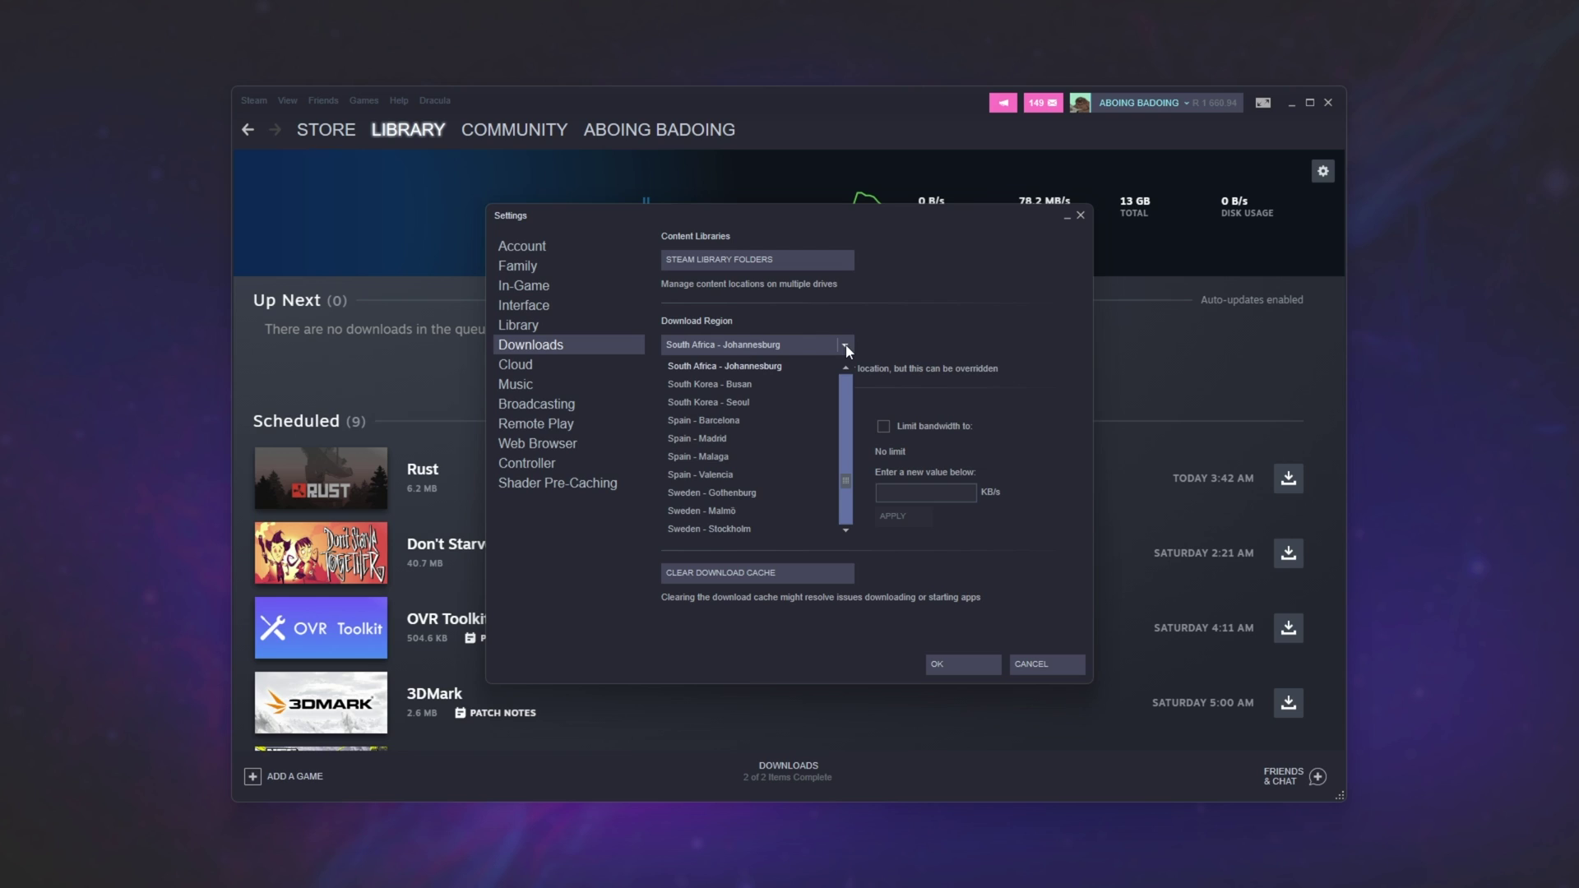
pyautogui.scroll(1, 824, 401)
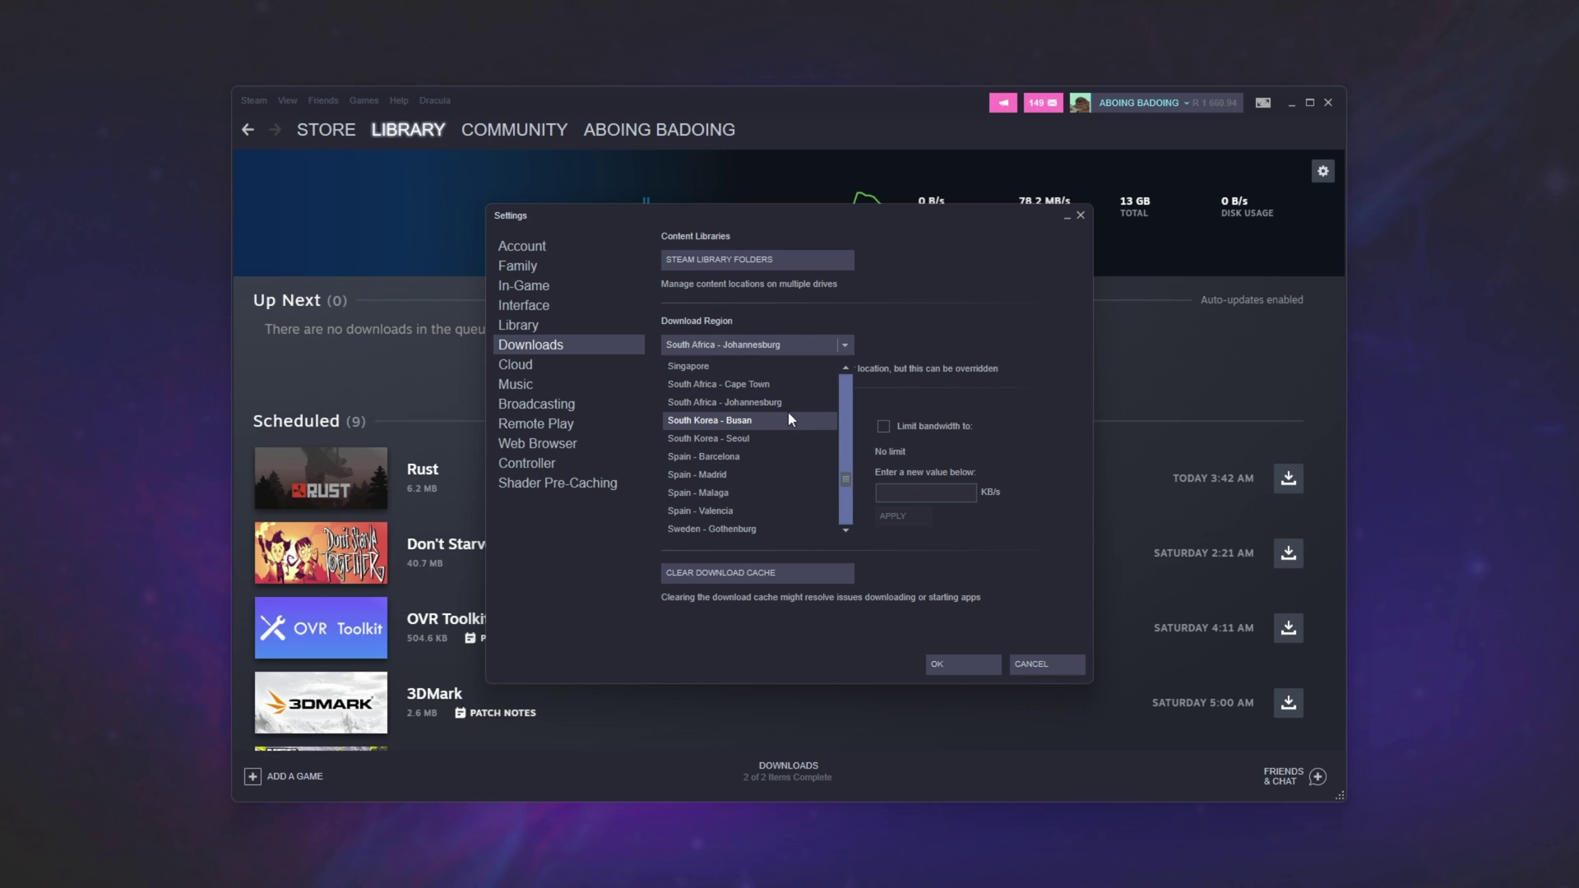
pyautogui.click(929, 318)
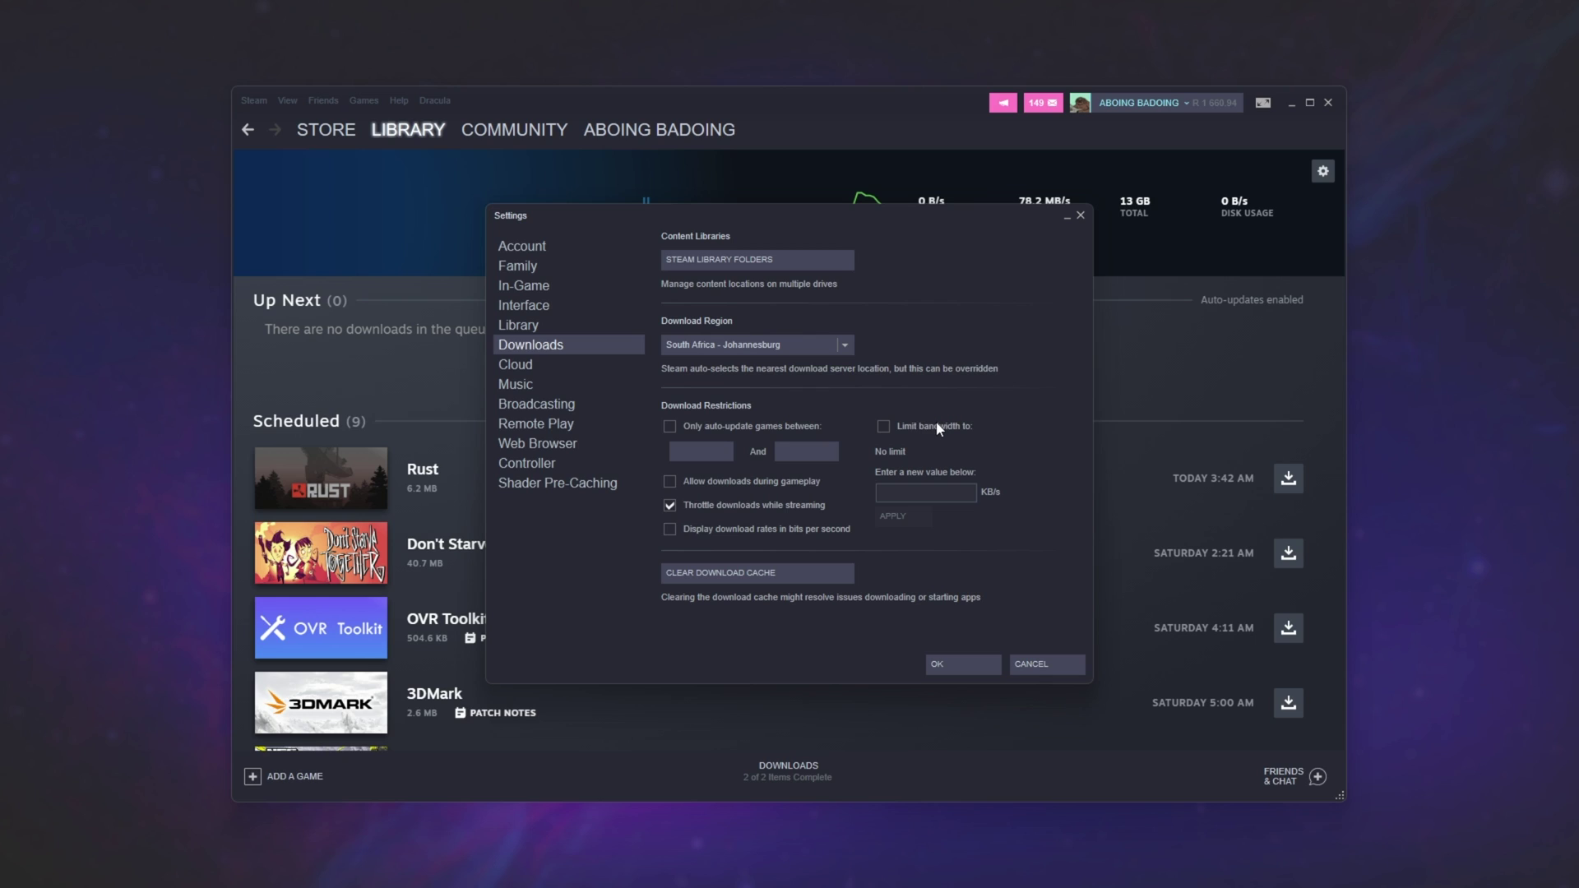
pyautogui.moveTo(794, 482)
pyautogui.click(986, 663)
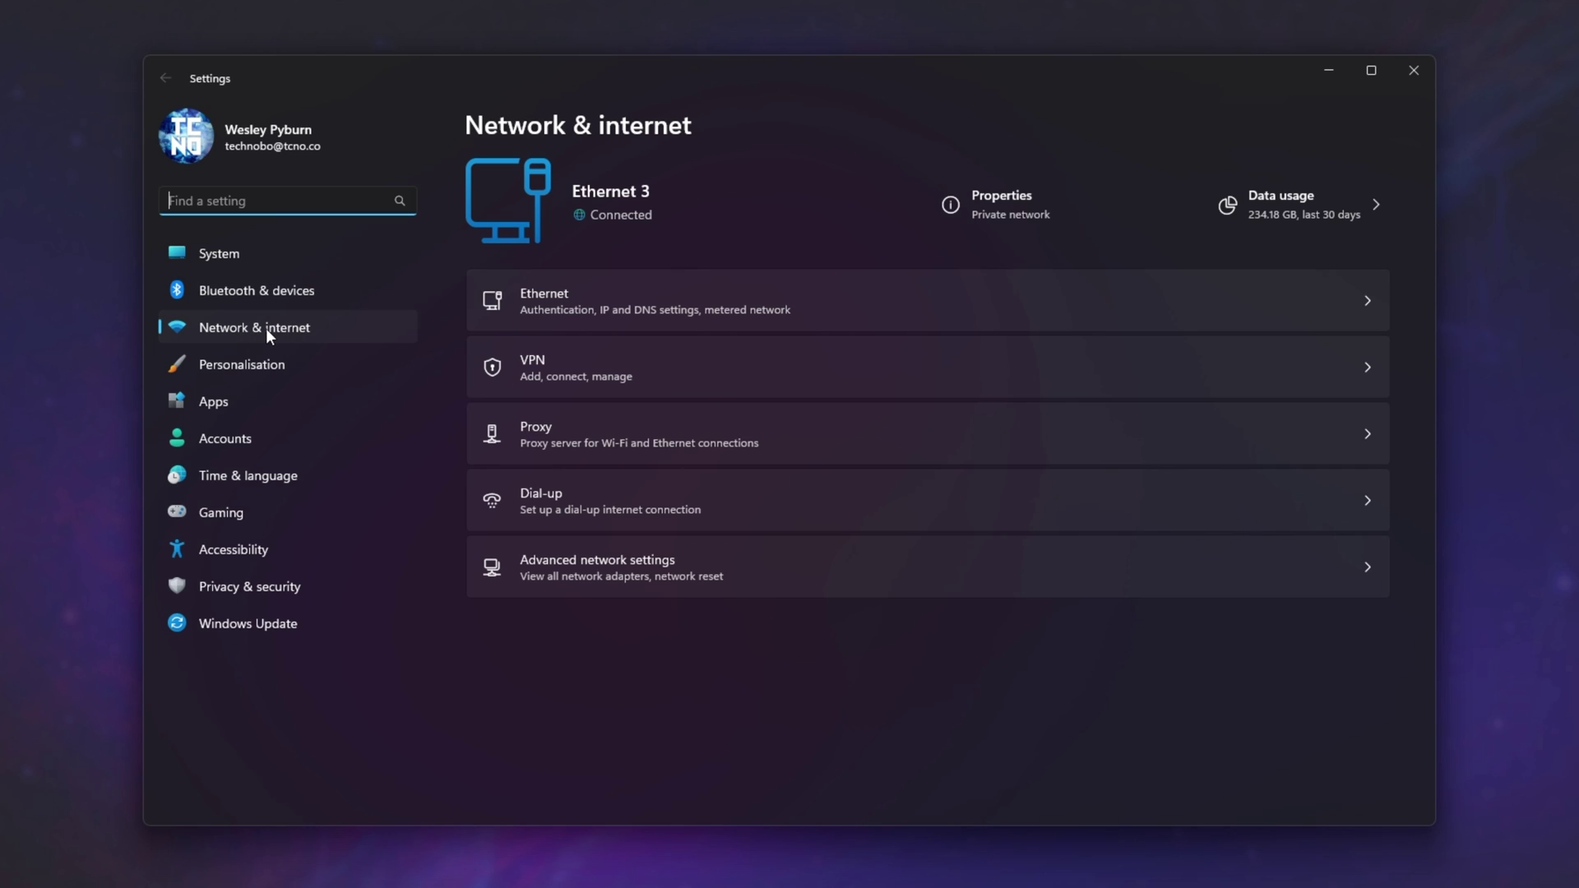
# Step: In Windows Settings, save the Ethernet connection's manual IPv4 DNS as 1.1.1.1 preferred and 8.8.8.8 alternative, and close the window
pyautogui.click(826, 301)
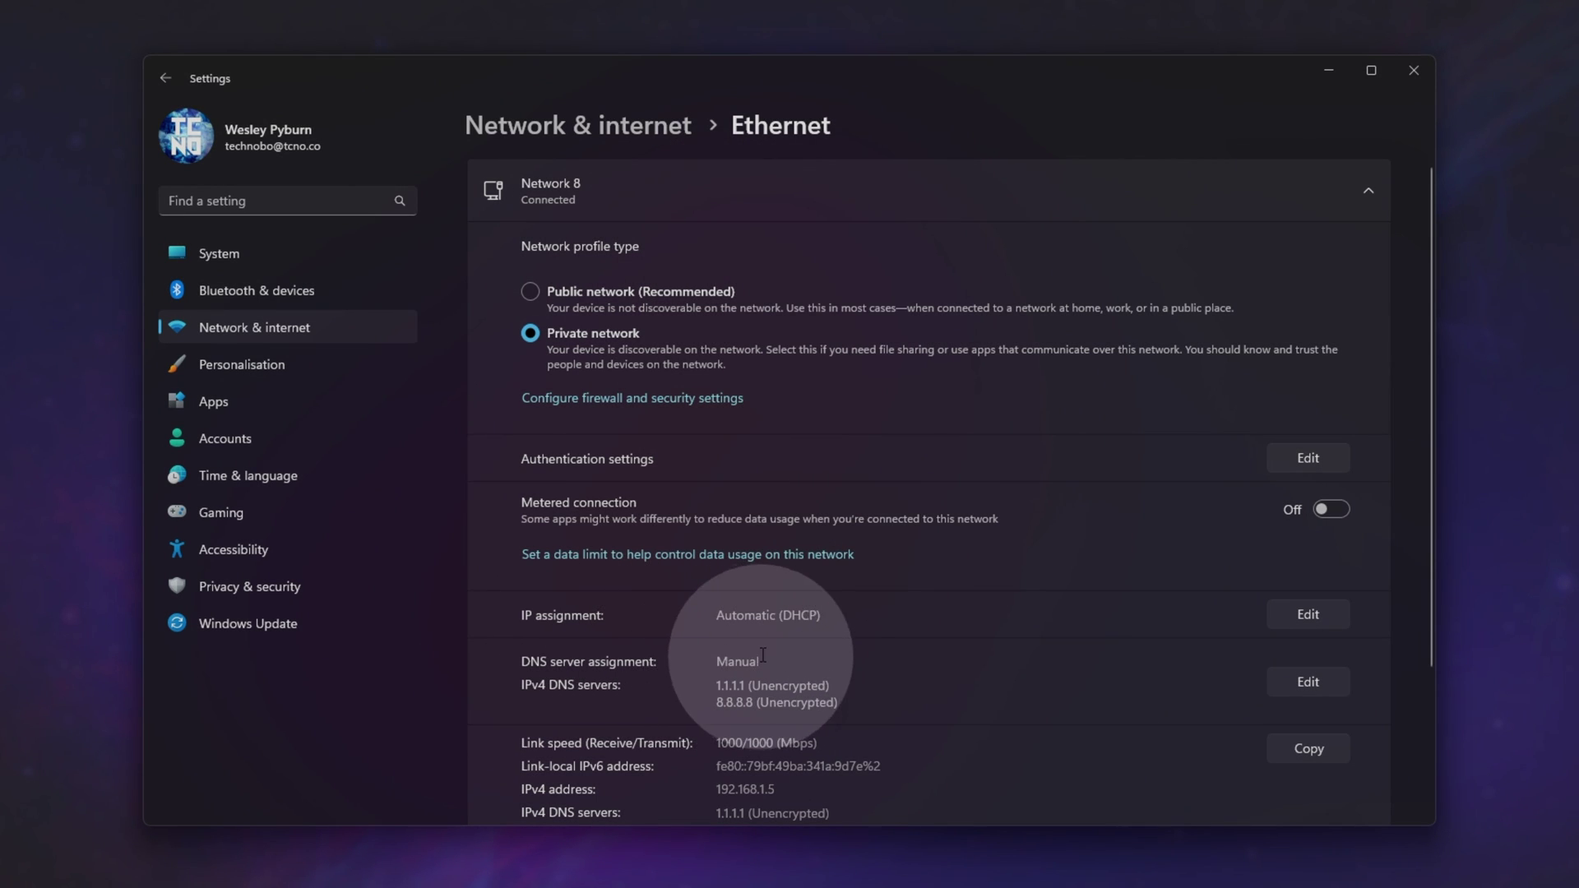
pyautogui.click(1300, 679)
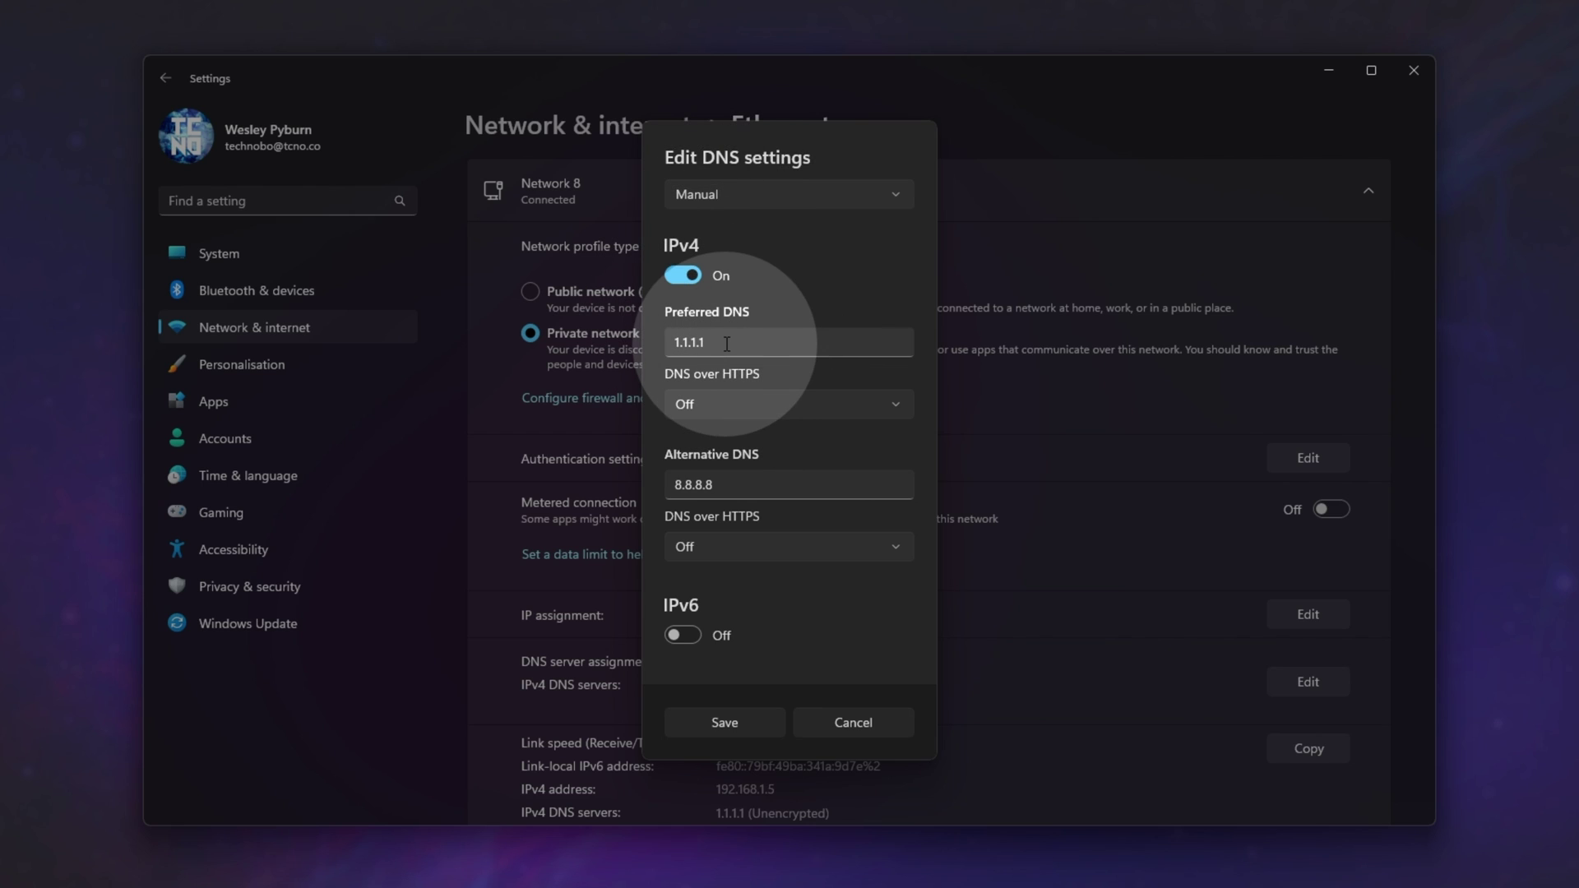
pyautogui.moveTo(725, 343); pyautogui.dragTo(664, 339)
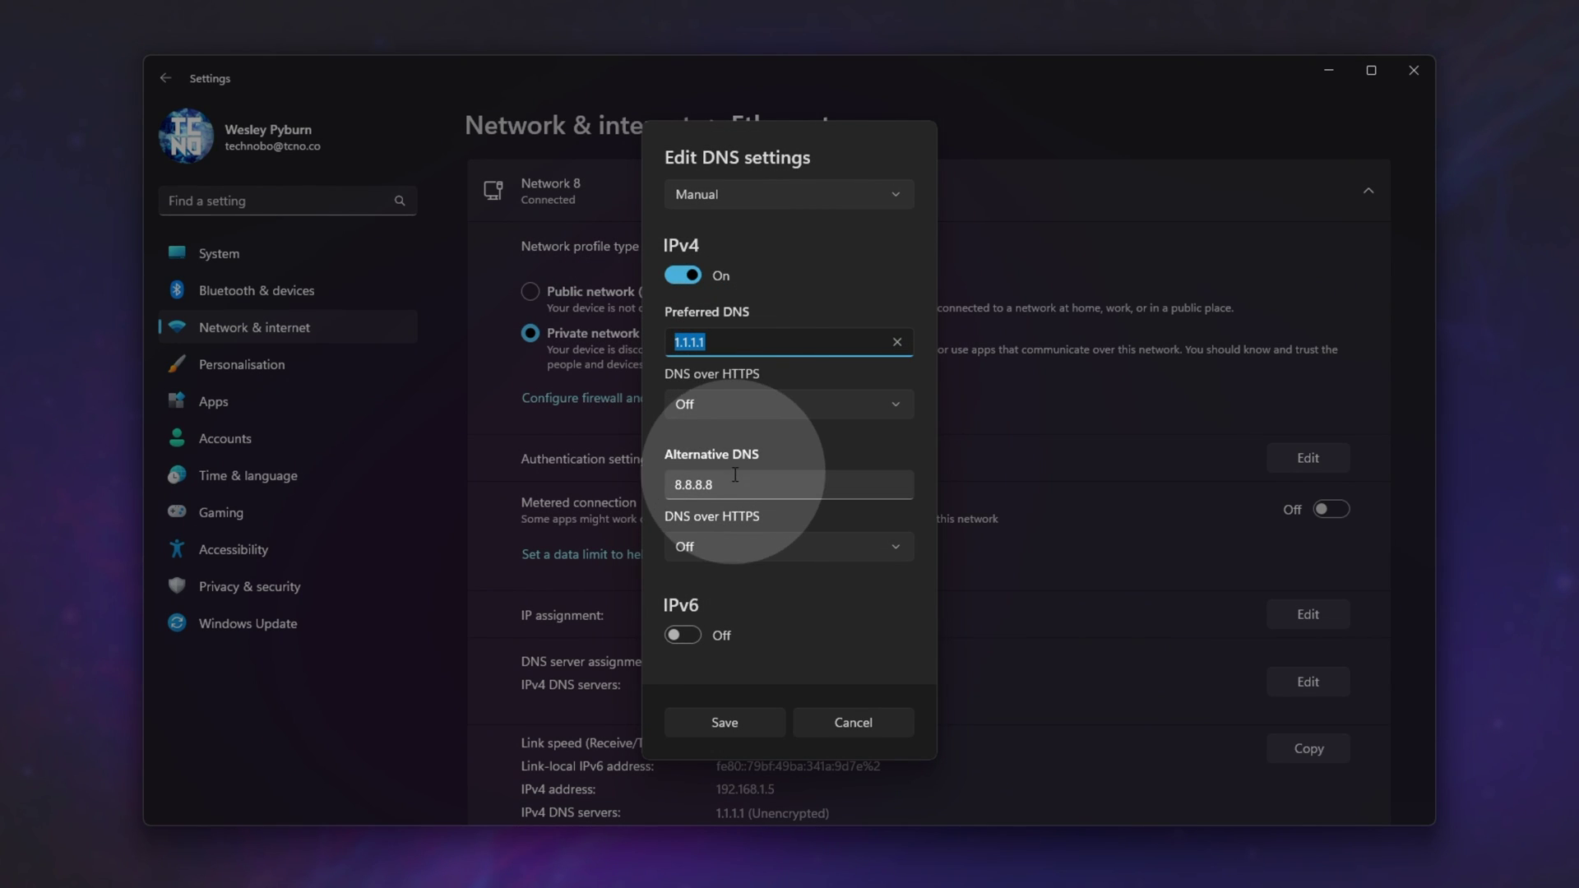
pyautogui.moveTo(735, 475); pyautogui.dragTo(676, 486)
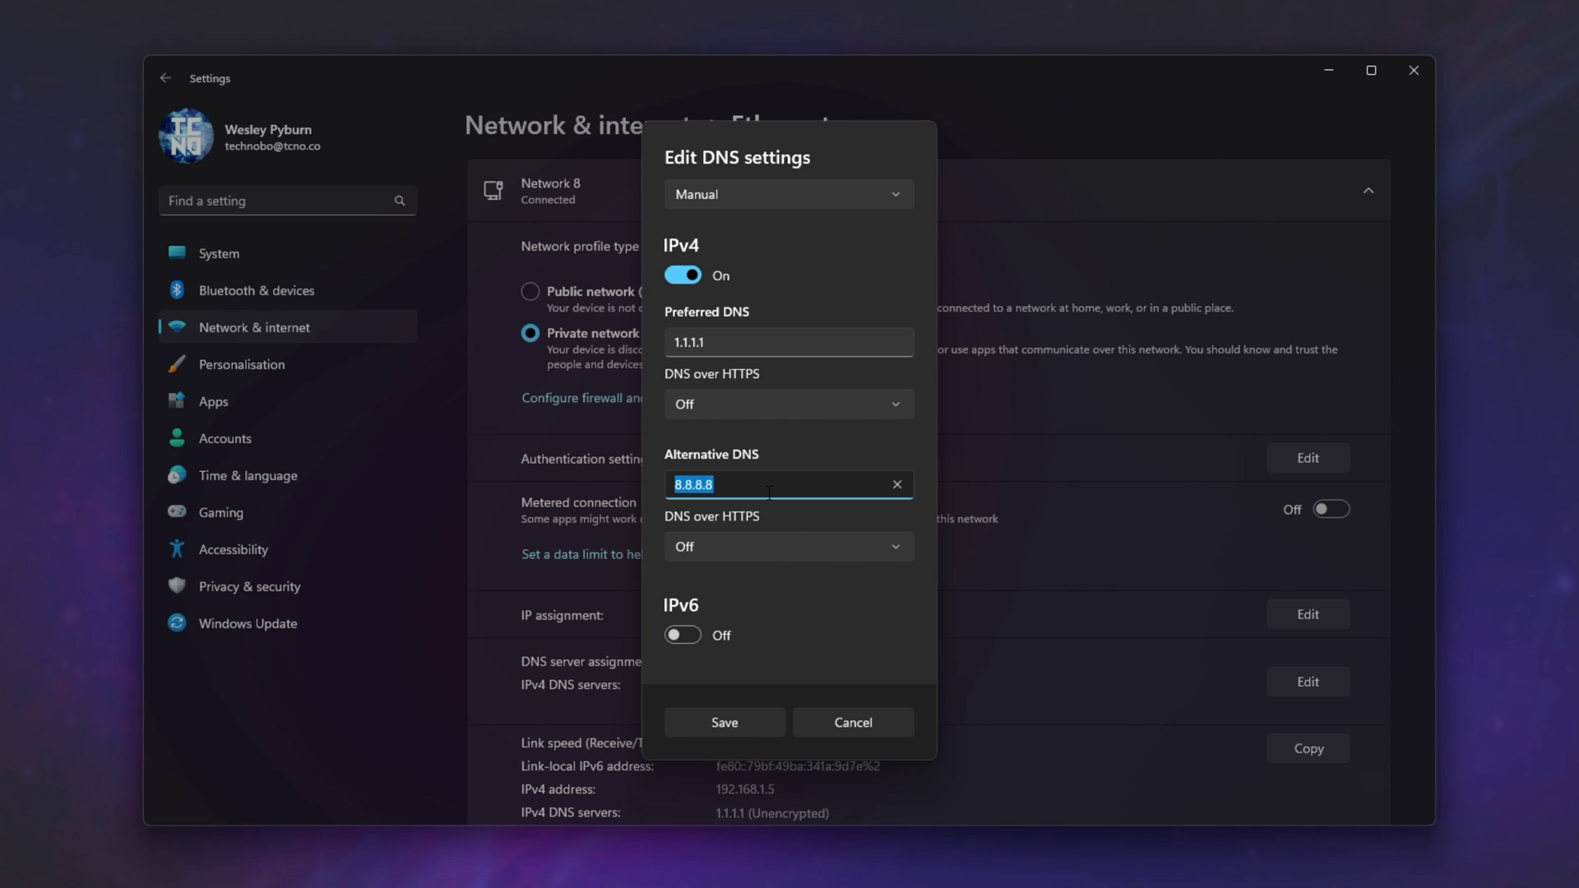
pyautogui.click(728, 724)
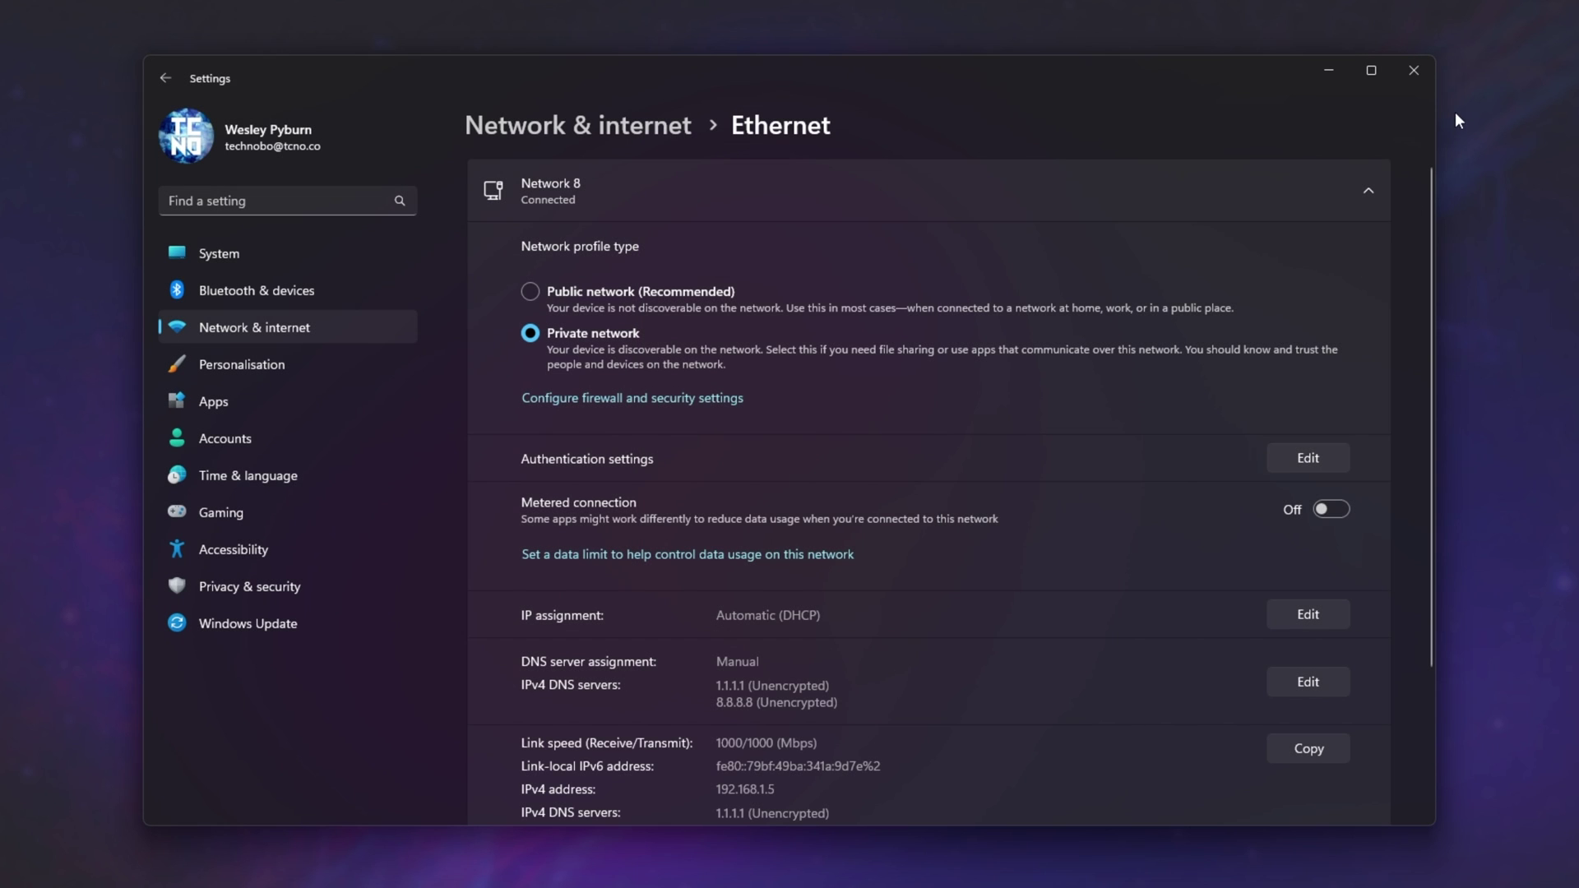
pyautogui.click(1425, 75)
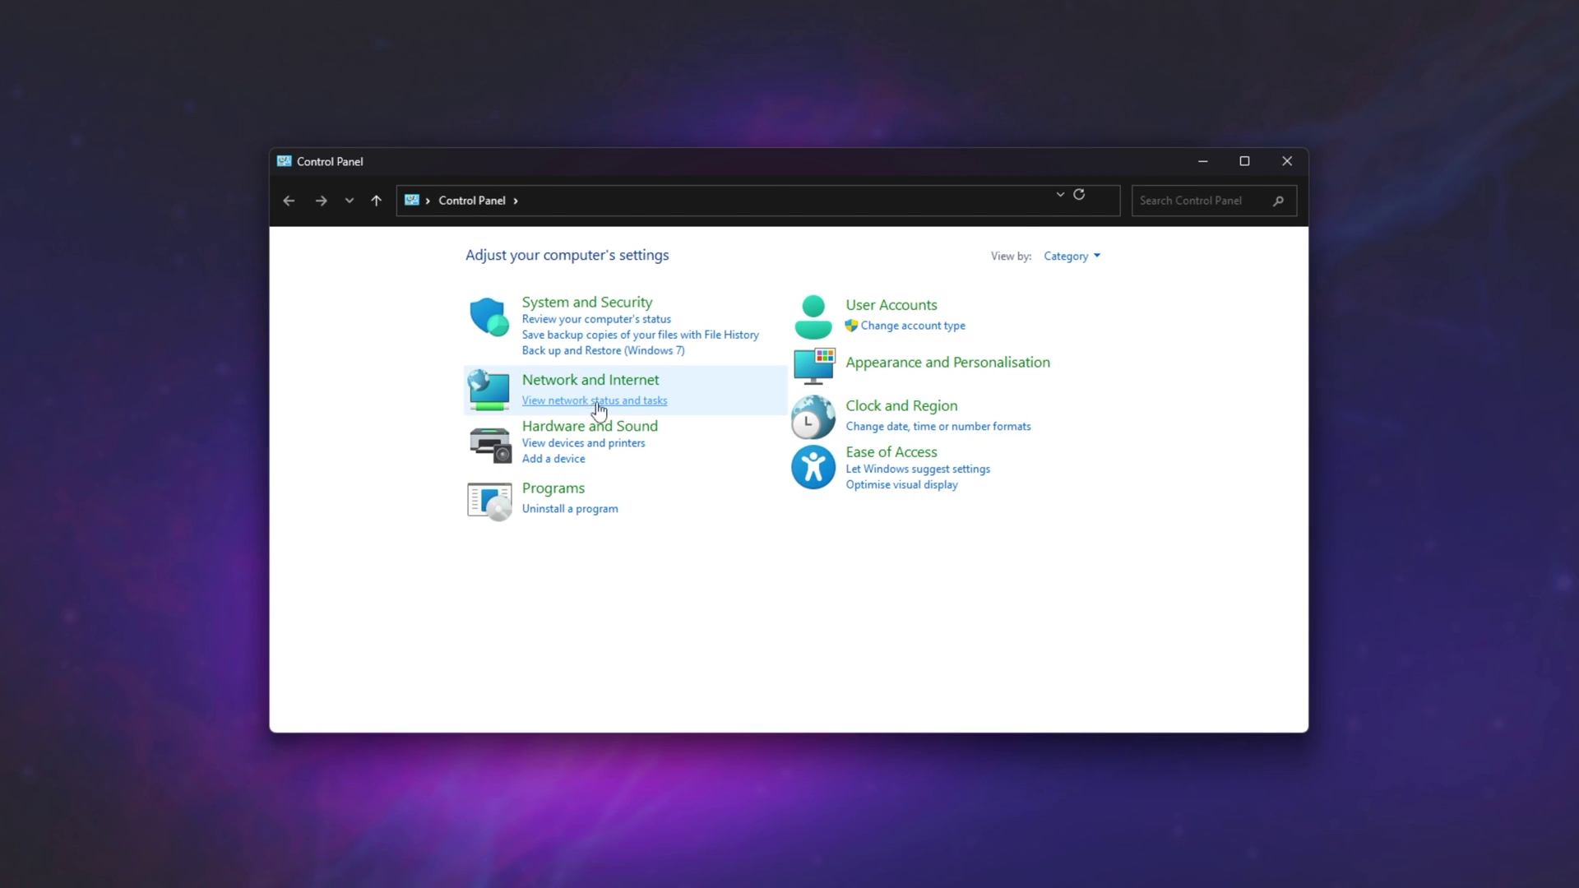
# Step: In Control Panel, open the Internet Protocol Version 4 (TCP/IPv4) properties of the Ethernet 3 connection
pyautogui.click(538, 380)
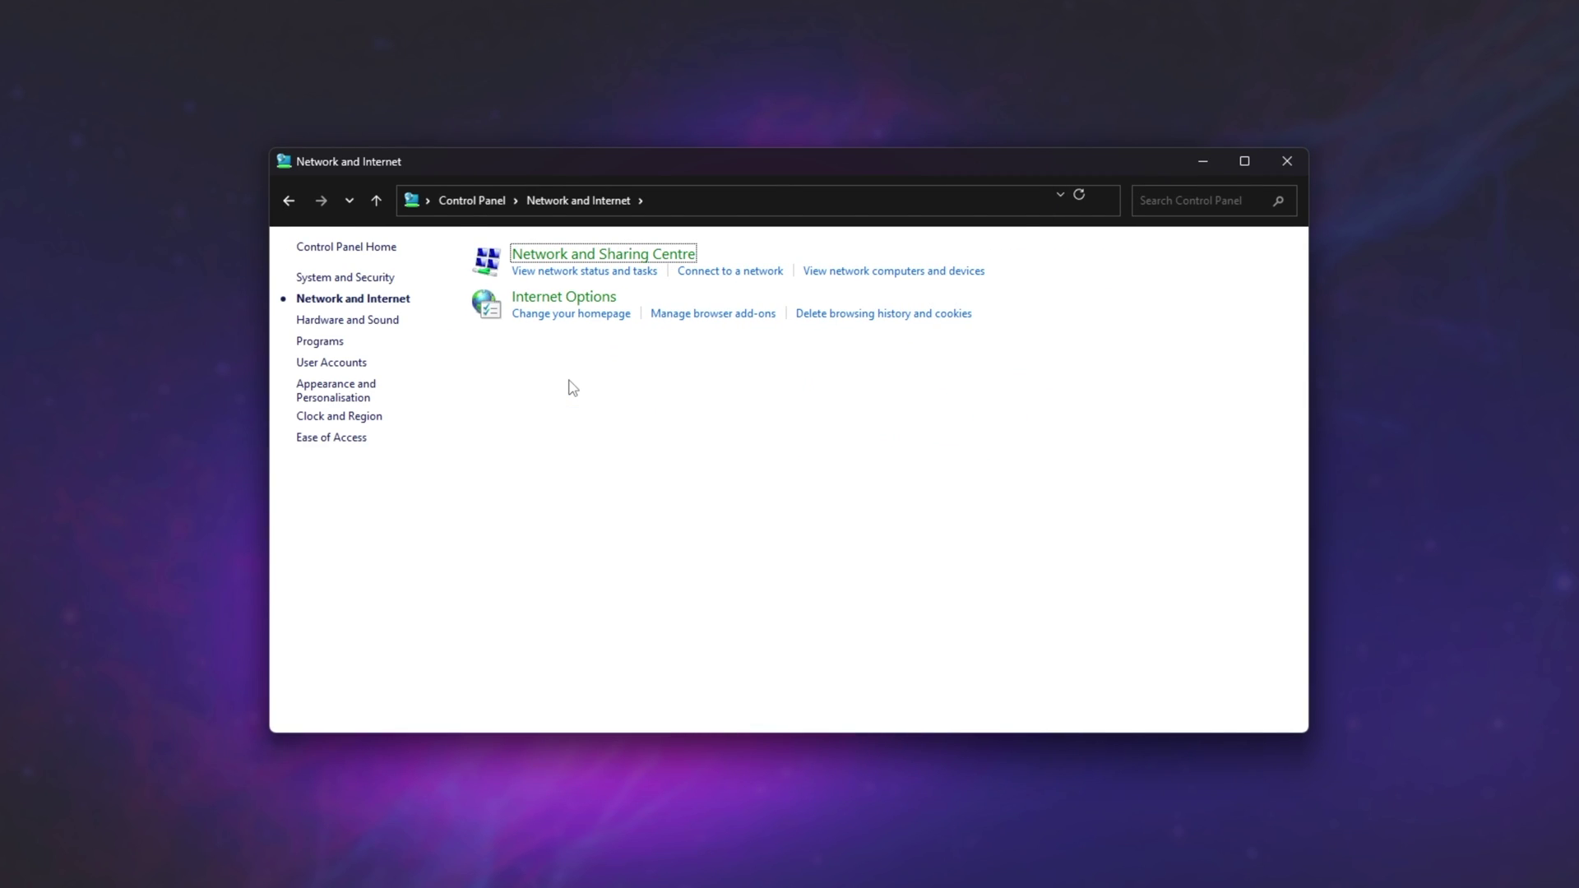
pyautogui.click(603, 256)
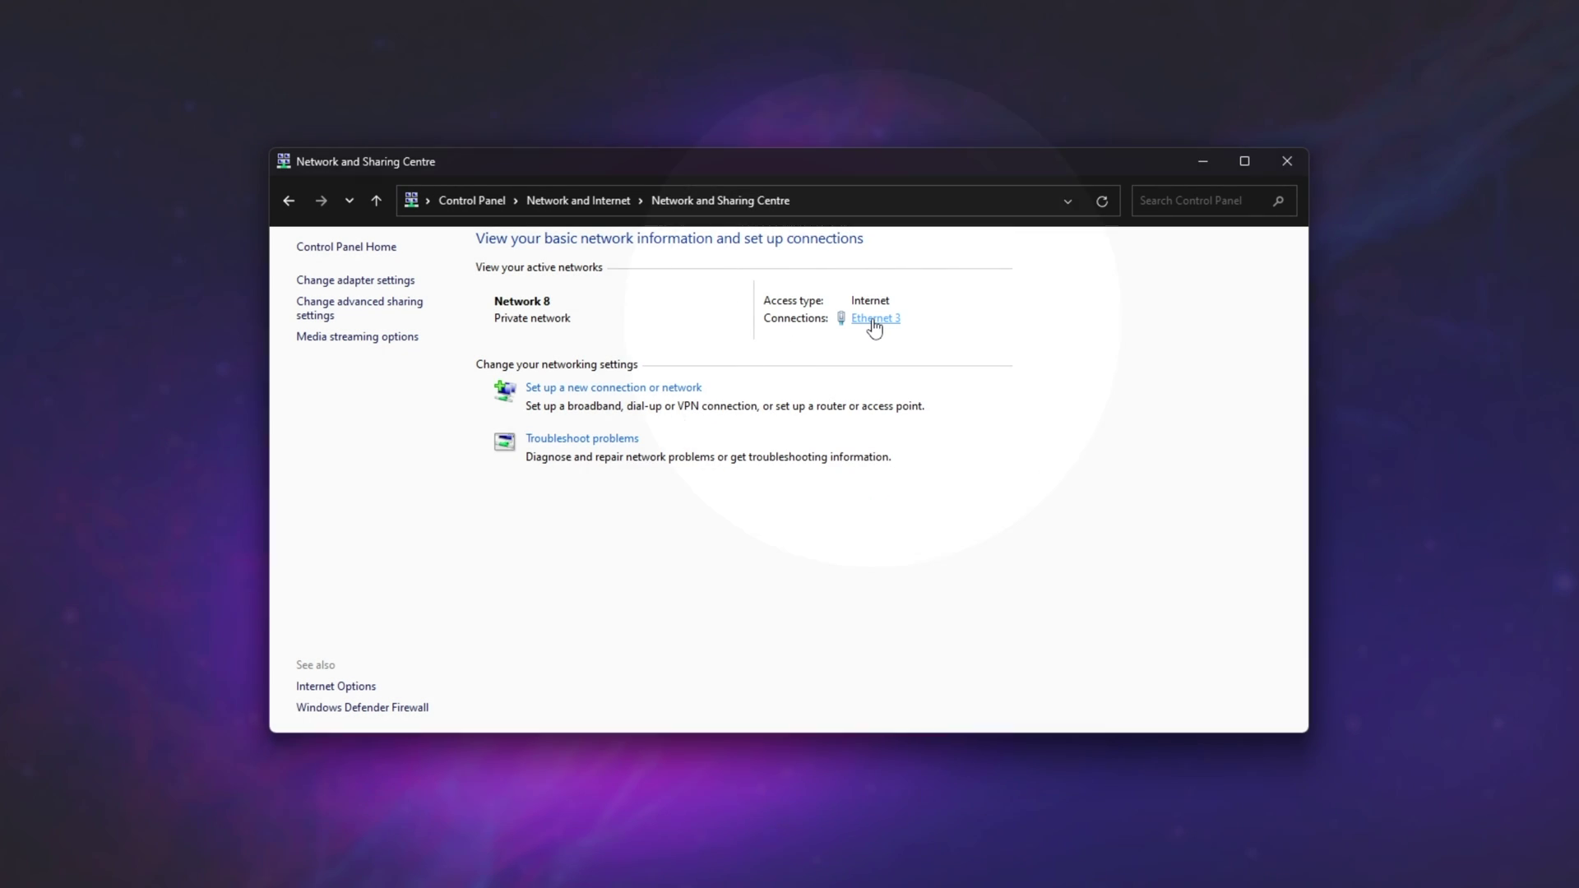
pyautogui.click(871, 323)
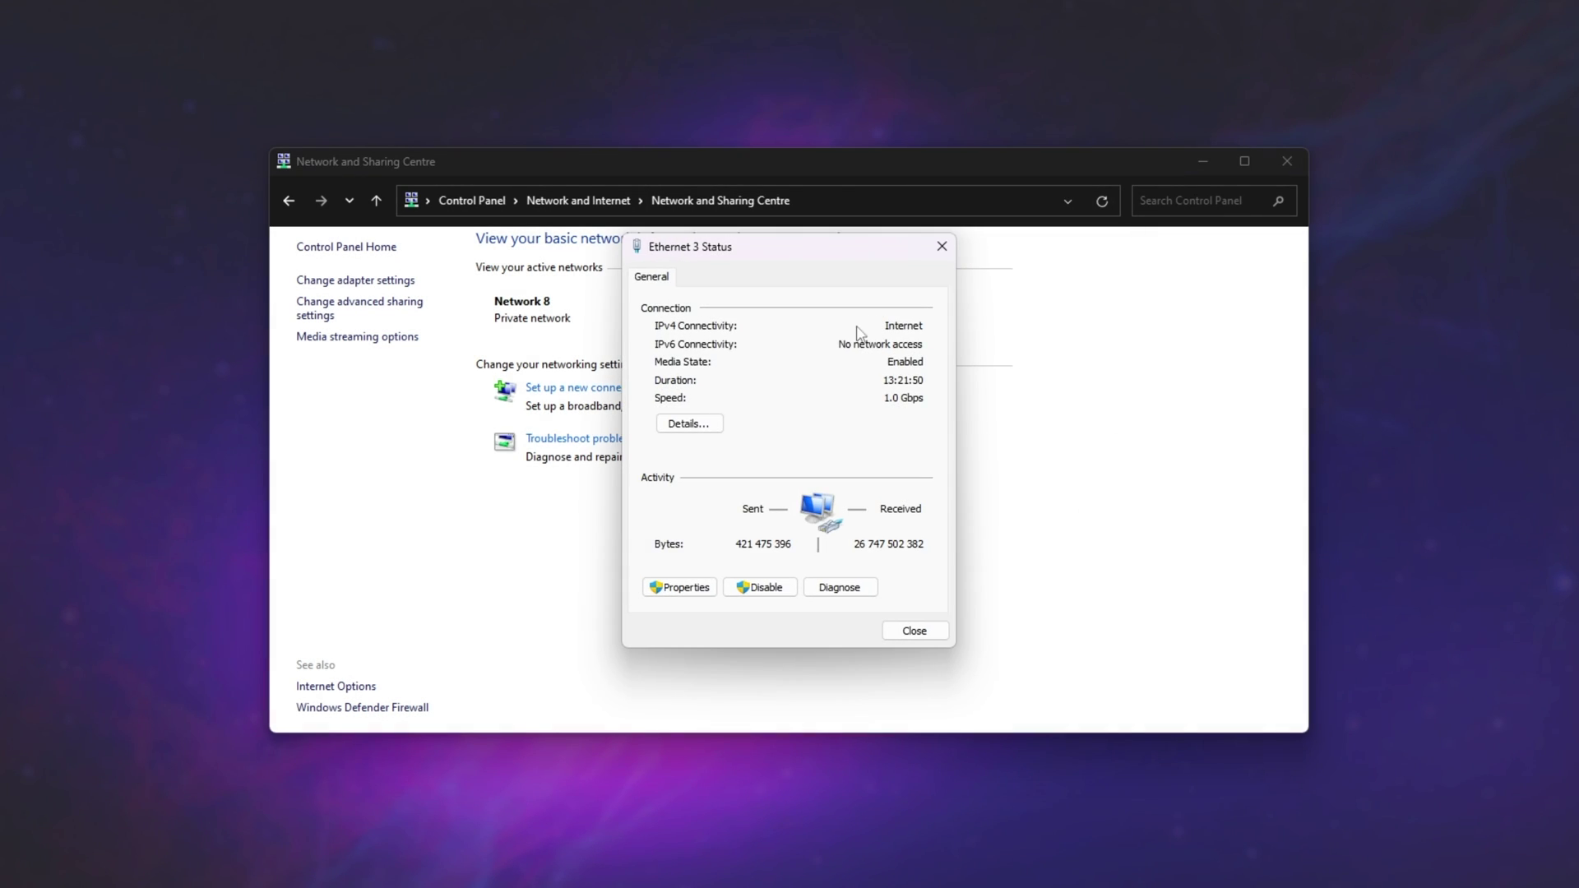
pyautogui.click(681, 587)
pyautogui.click(781, 486)
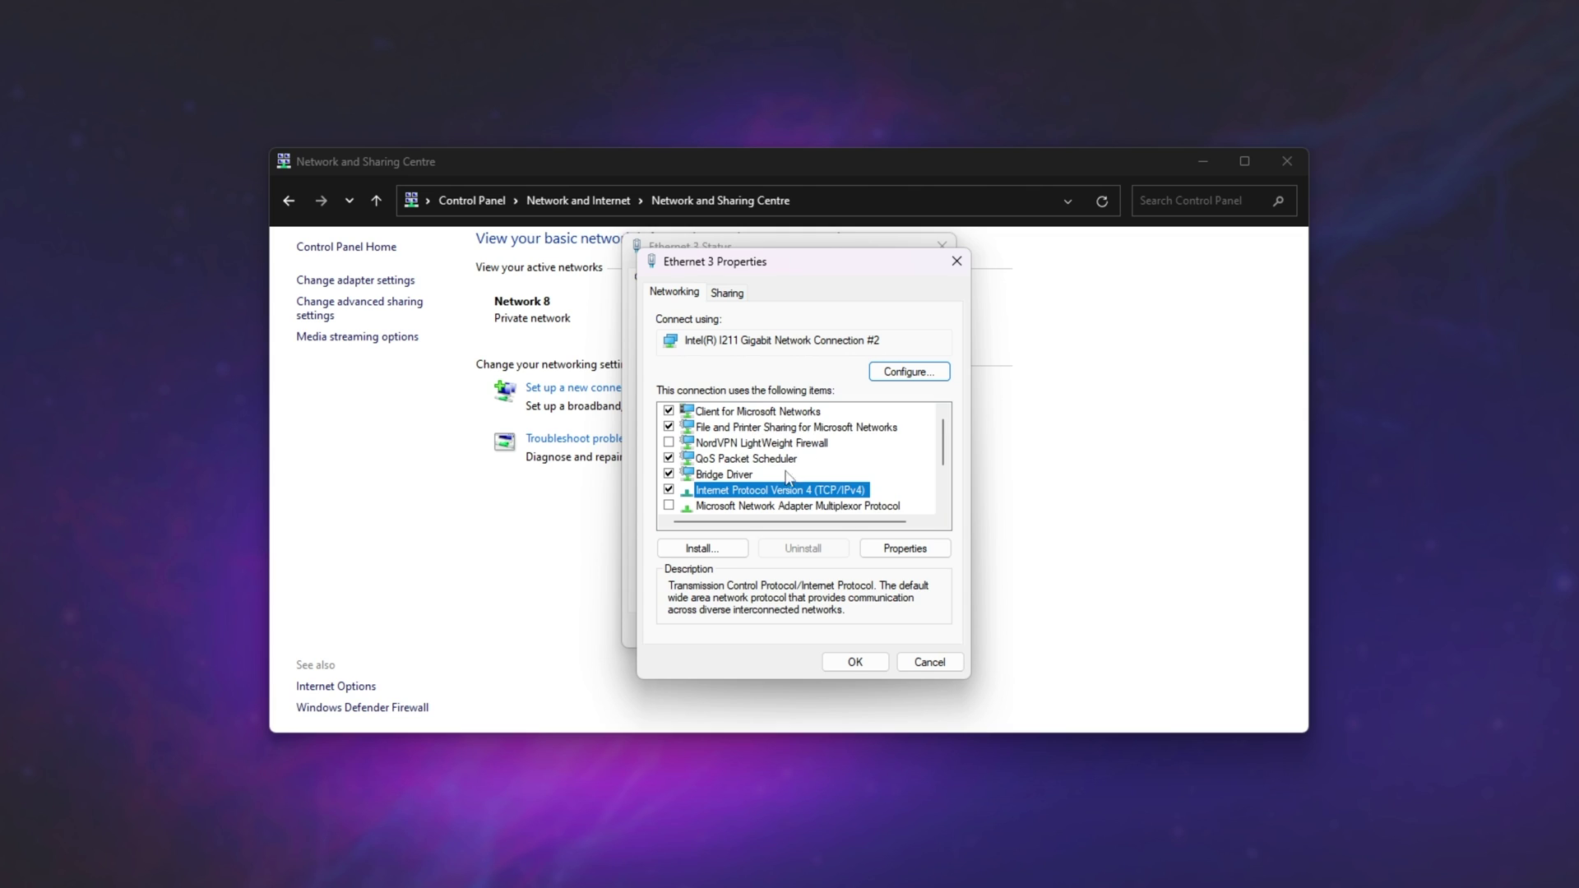
pyautogui.scroll(-1, 781, 477)
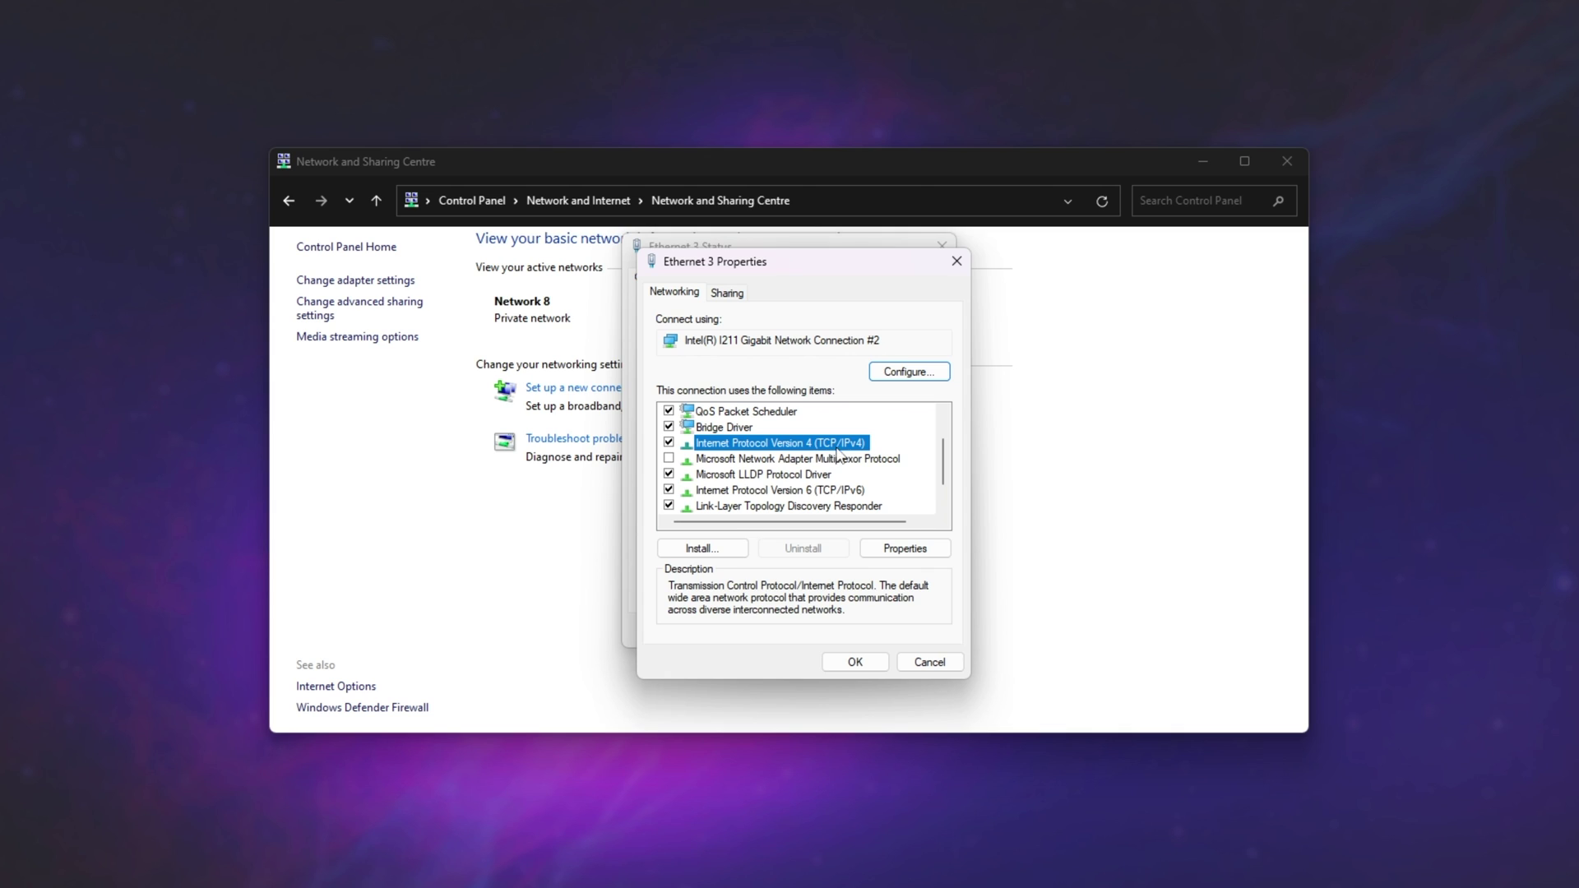
pyautogui.click(904, 548)
pyautogui.moveTo(852, 338); pyautogui.dragTo(808, 261)
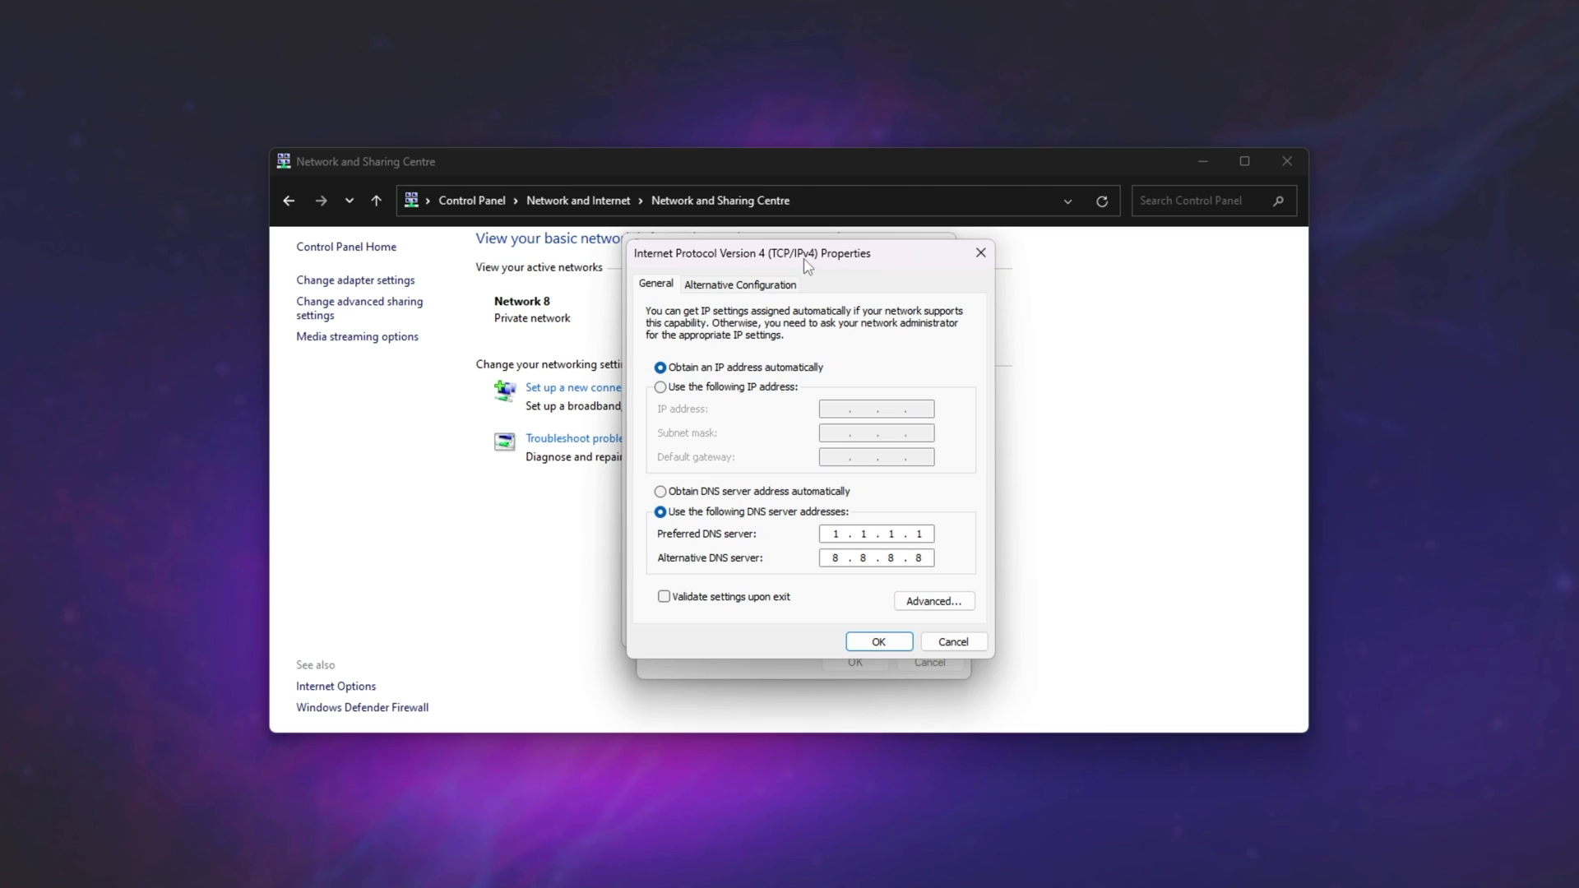
# Step: Use manual DNS server addresses with 1.1.1.1 as preferred and 8.8.8.8 as alternative, and confirm the adapter properties
pyautogui.click(661, 512)
pyautogui.write('1.1.1.1')
pyautogui.press('Tab')
pyautogui.write('8.8')
pyautogui.click(878, 641)
pyautogui.click(855, 663)
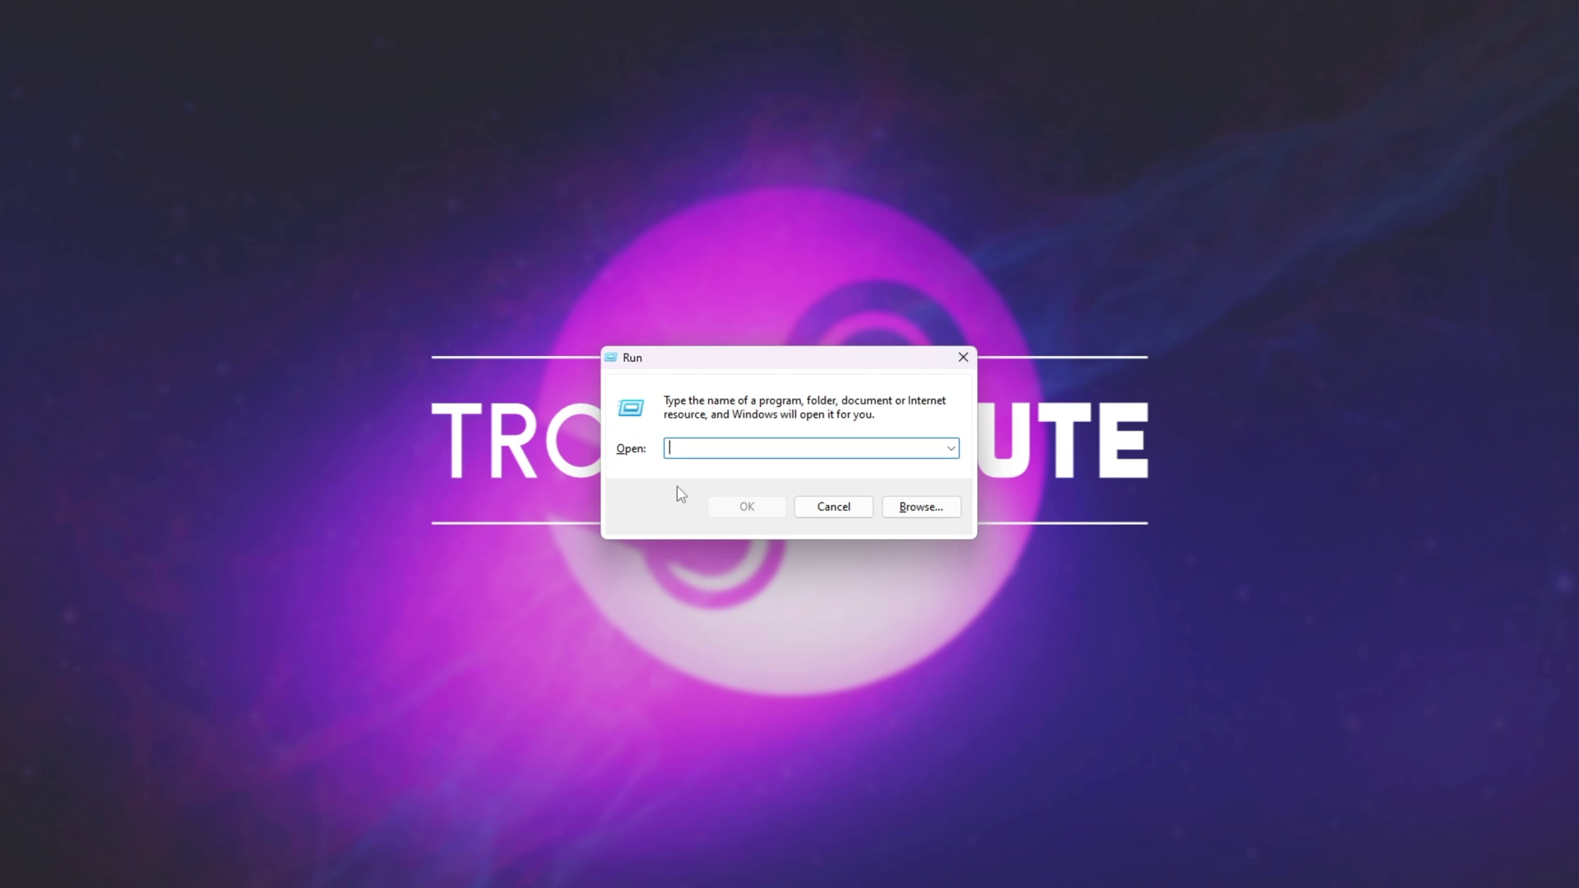
# Step: Launch Command Prompt through Run with cmd and flush the DNS cache using ipconfig /flushdns
pyautogui.write('cmd')
pyautogui.press('Return')
pyautogui.write('ipconfig /flushdns')
pyautogui.press('Return')
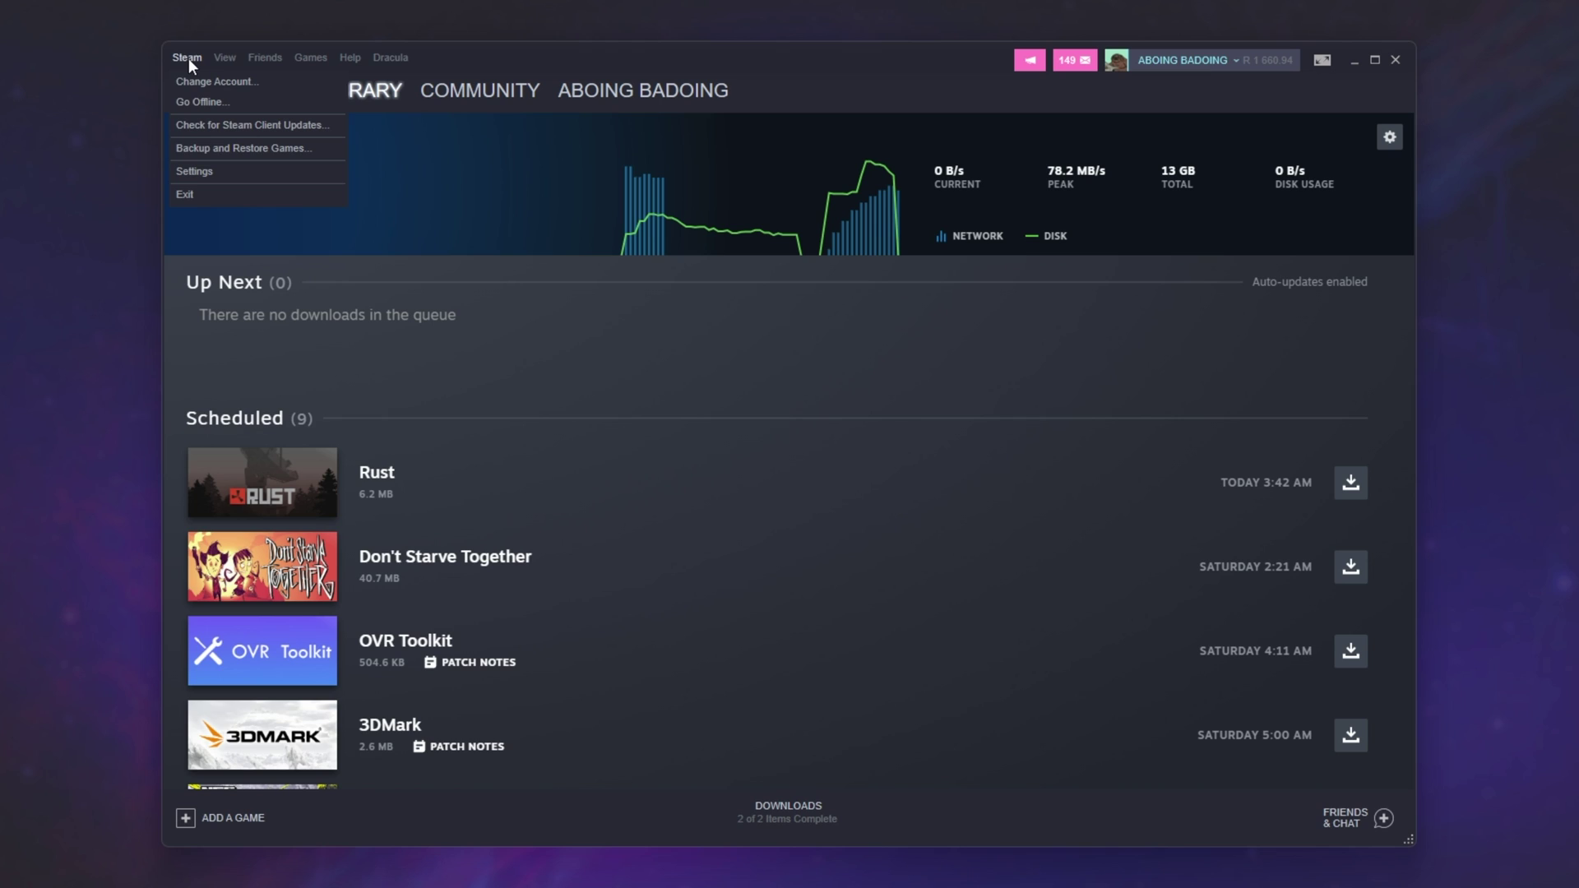
pyautogui.click(659, 353)
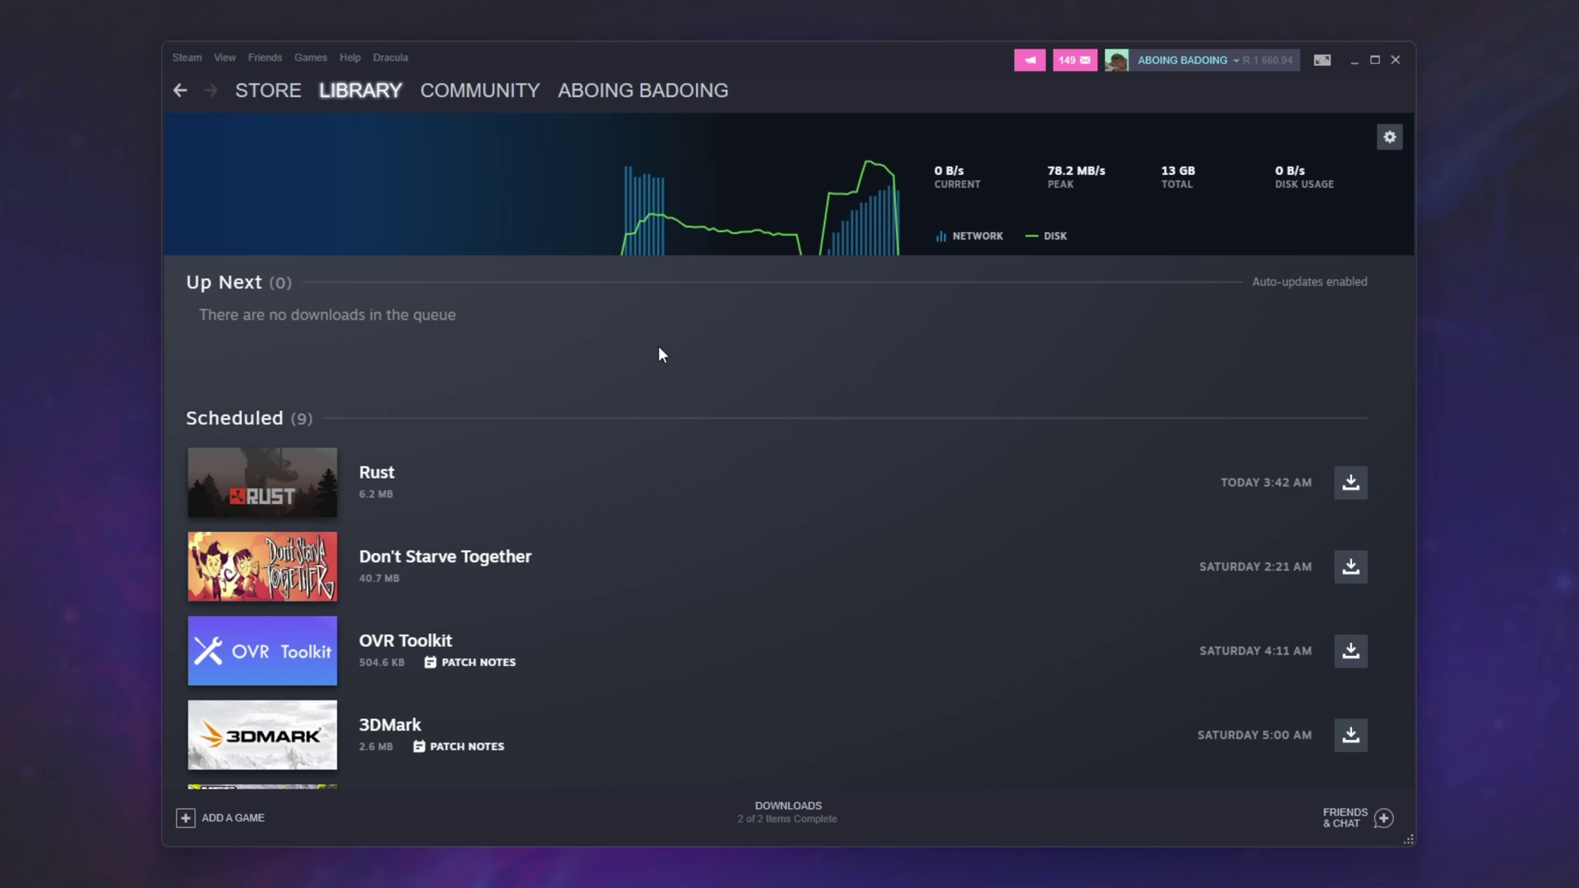